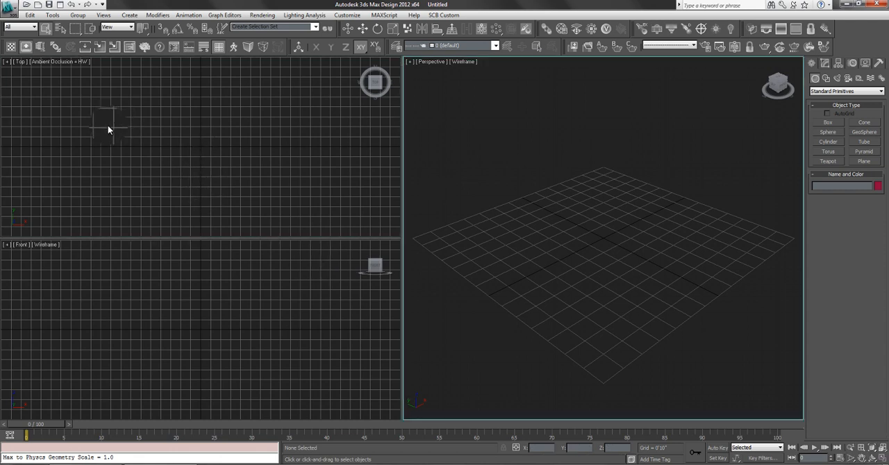
# - Activate the Top, Front and Perspective viewports one after another, finishing in Perspective
pyautogui.click(108, 164)
pyautogui.click(113, 274)
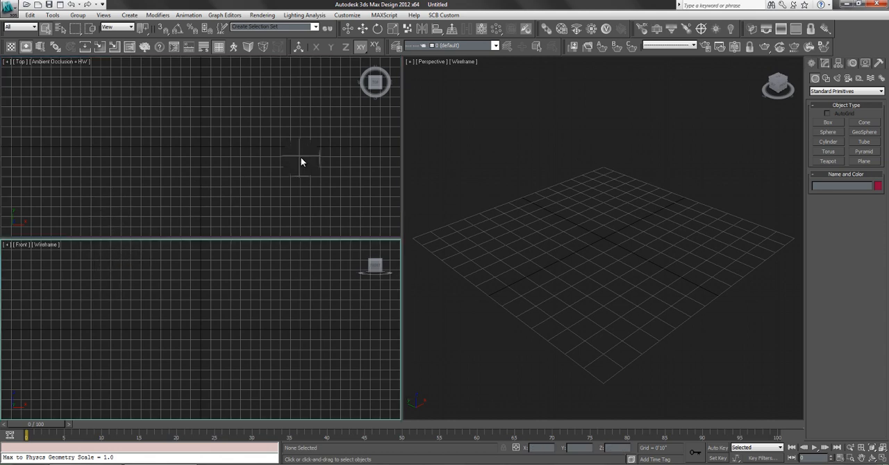
pyautogui.click(306, 153)
pyautogui.click(441, 194)
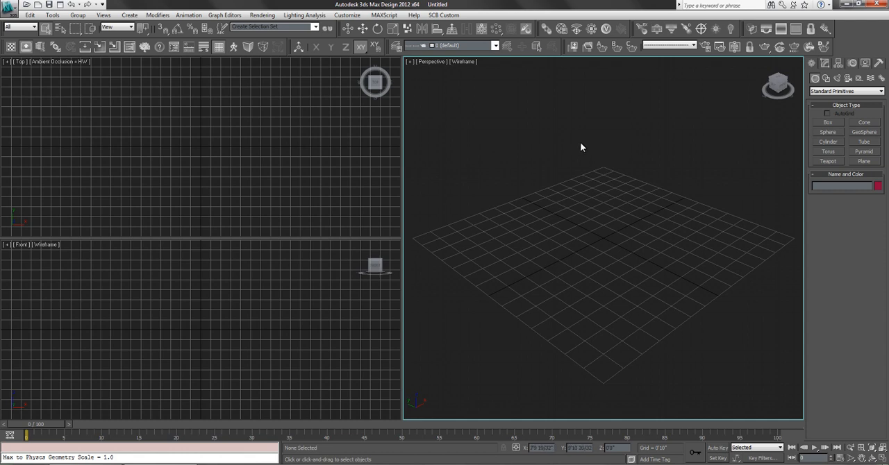
# - Switch the Perspective viewport to the Top view, try the Camera view, and change it to Front and Left
pyautogui.press('t')
pyautogui.press('z')
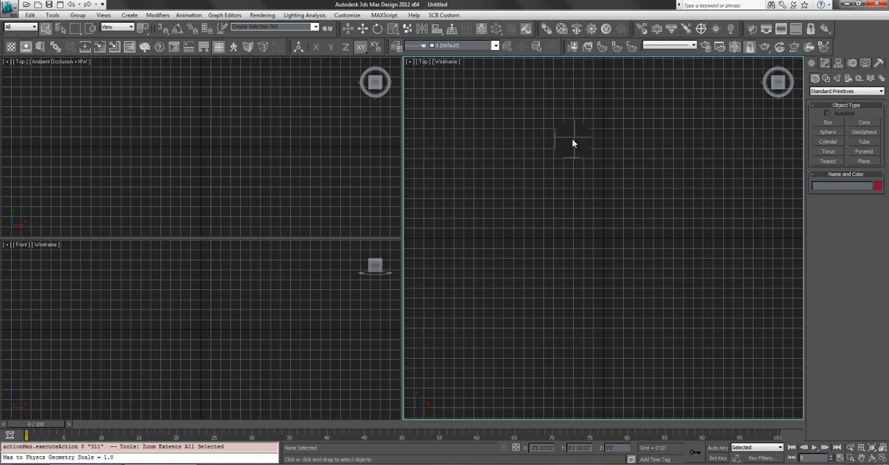
pyautogui.press('c')
pyautogui.click(475, 267)
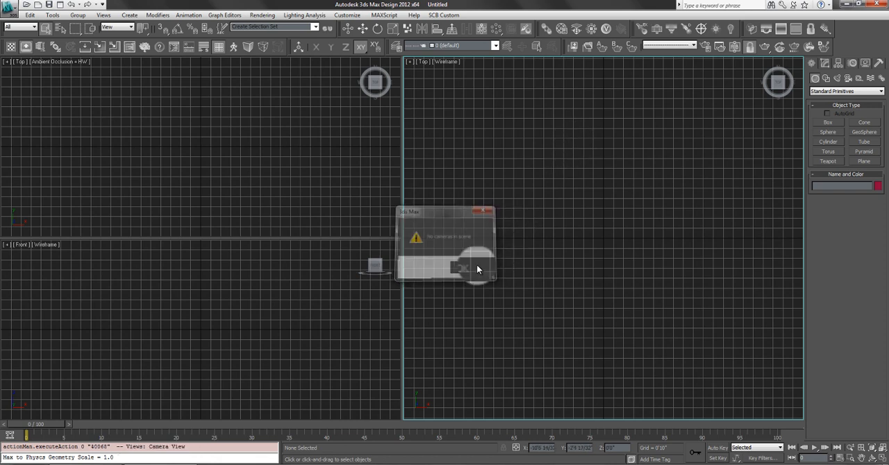
pyautogui.press('f')
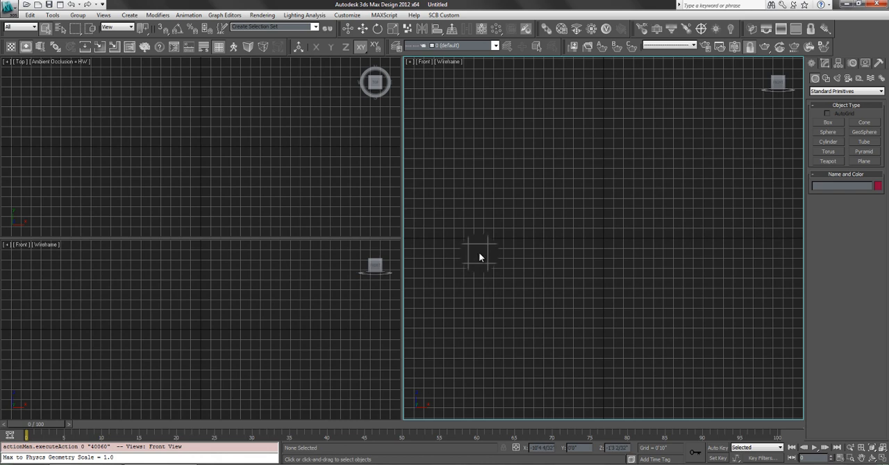
pyautogui.press('l')
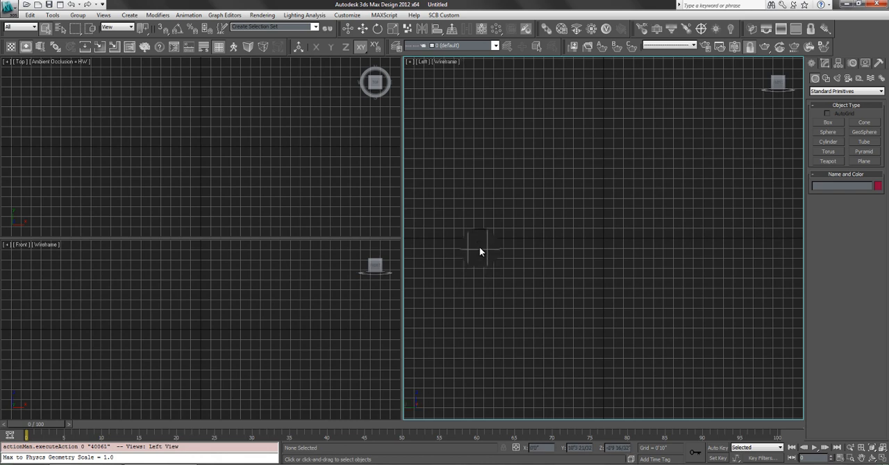
# - Return the Left viewport to the Perspective view and zoom it to extents
pyautogui.click(426, 68)
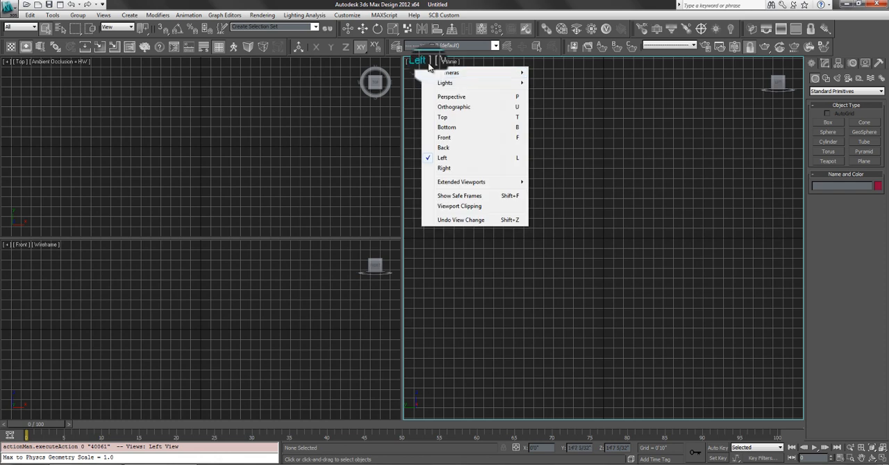
pyautogui.click(458, 95)
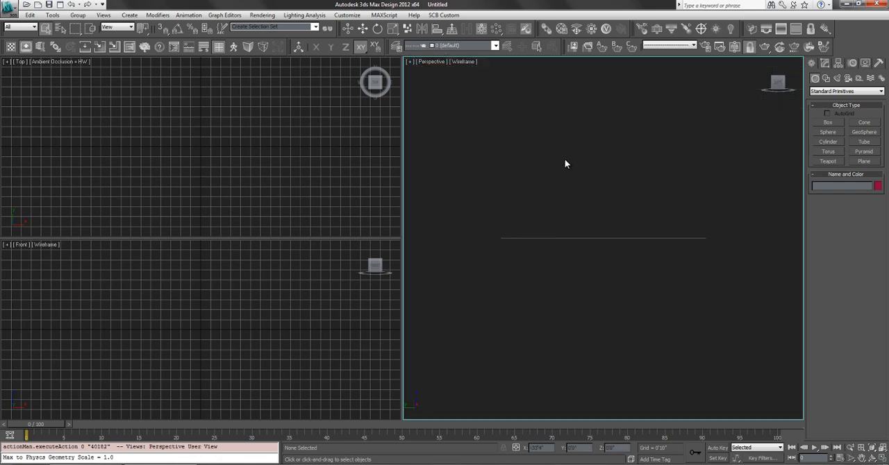
pyautogui.press('z')
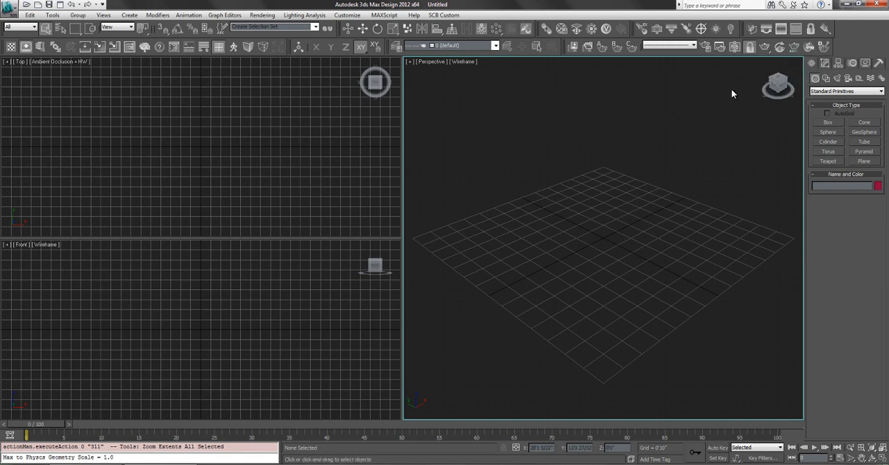
# - Look over the Modify and Hierarchy tools and return to the object creation tools
pyautogui.click(825, 63)
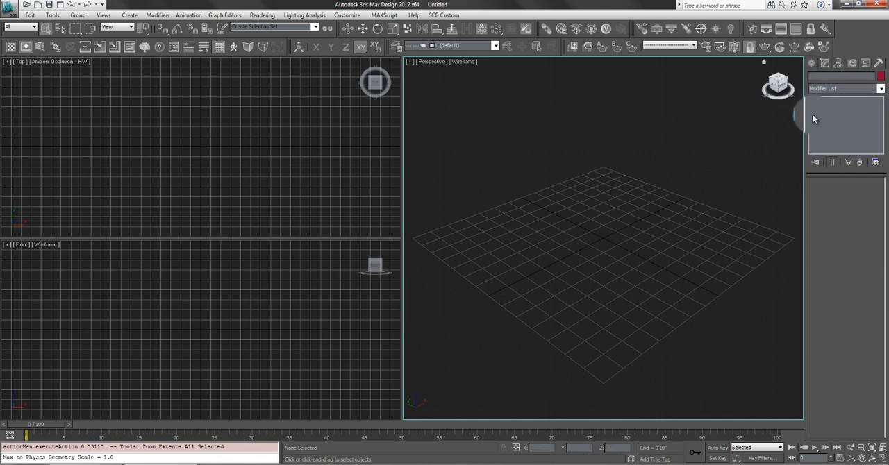
pyautogui.click(836, 64)
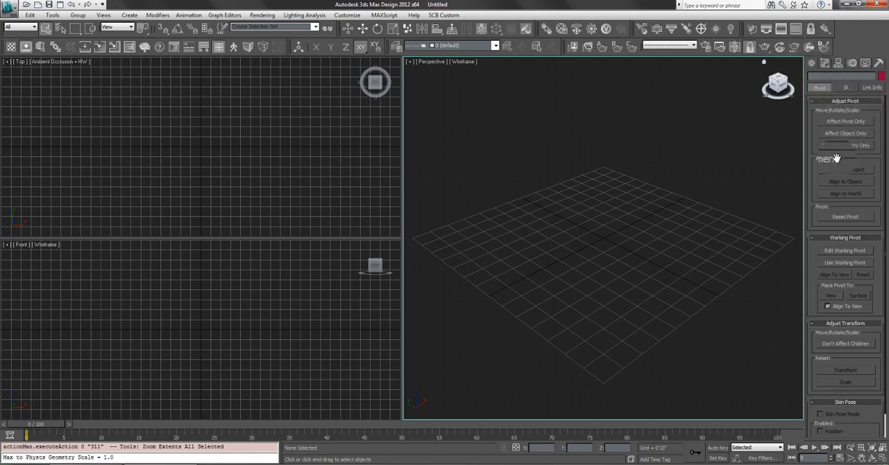
pyautogui.click(813, 66)
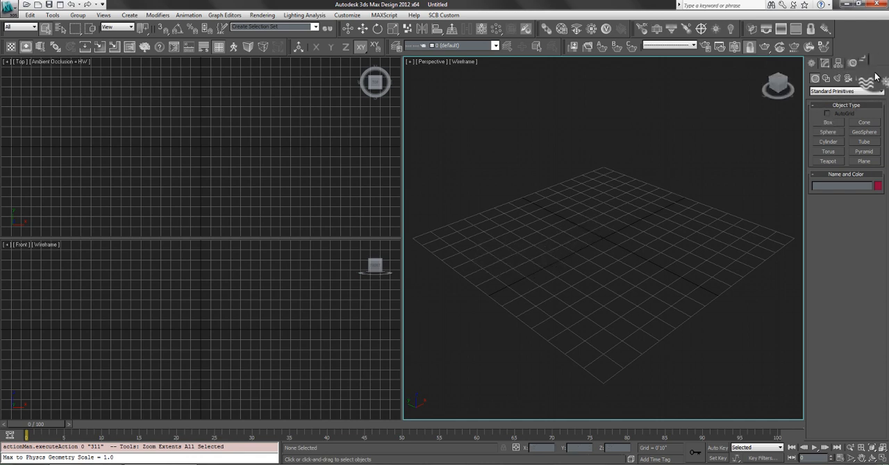
# - Examine the available shape and geometry creation categories, finishing on Standard Primitives
pyautogui.click(825, 78)
pyautogui.click(837, 90)
pyautogui.click(831, 101)
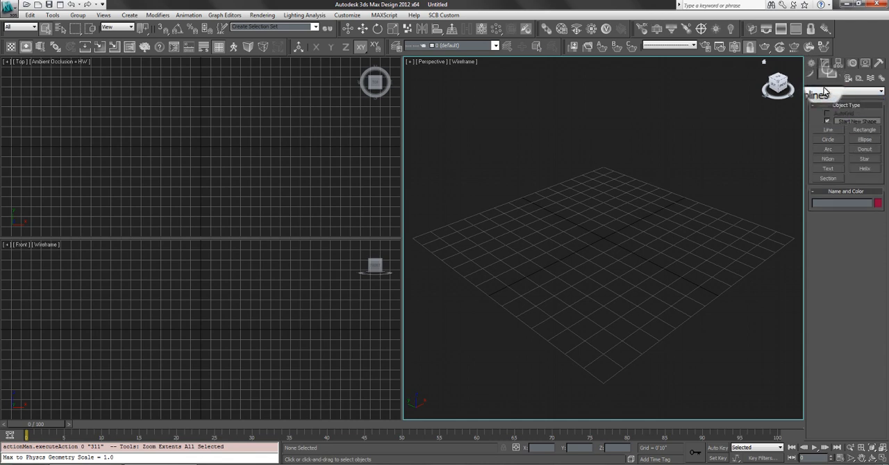
pyautogui.click(824, 91)
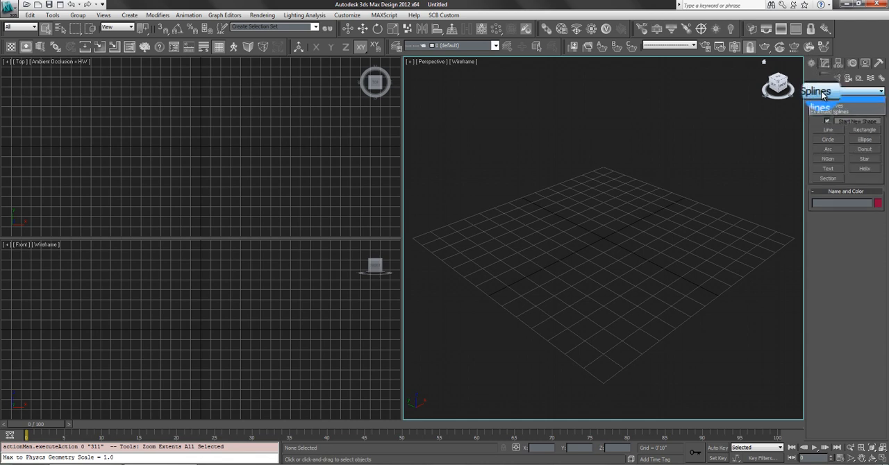
pyautogui.click(815, 82)
pyautogui.click(816, 82)
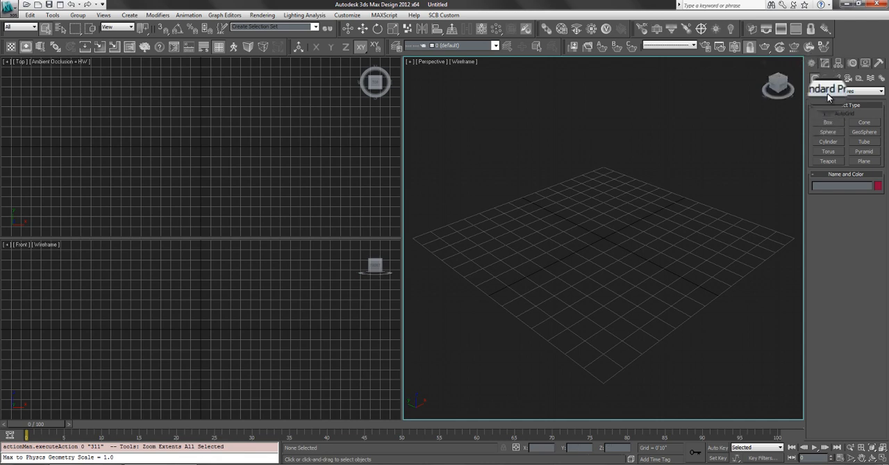
pyautogui.click(829, 92)
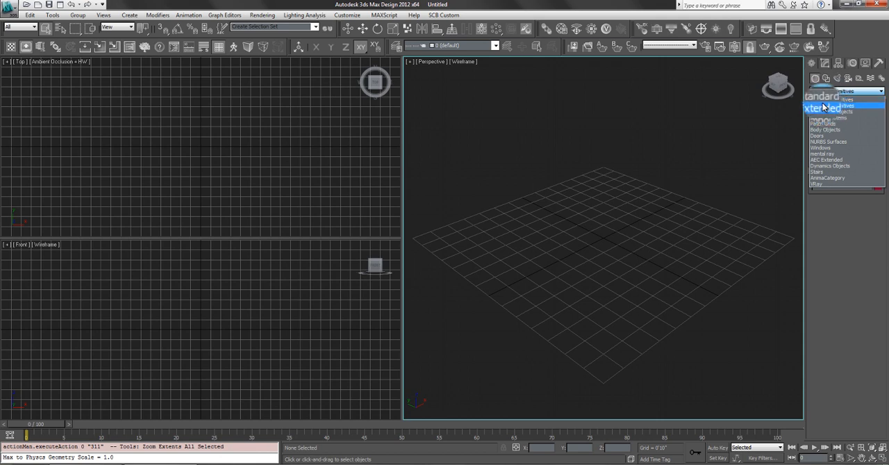
pyautogui.click(824, 101)
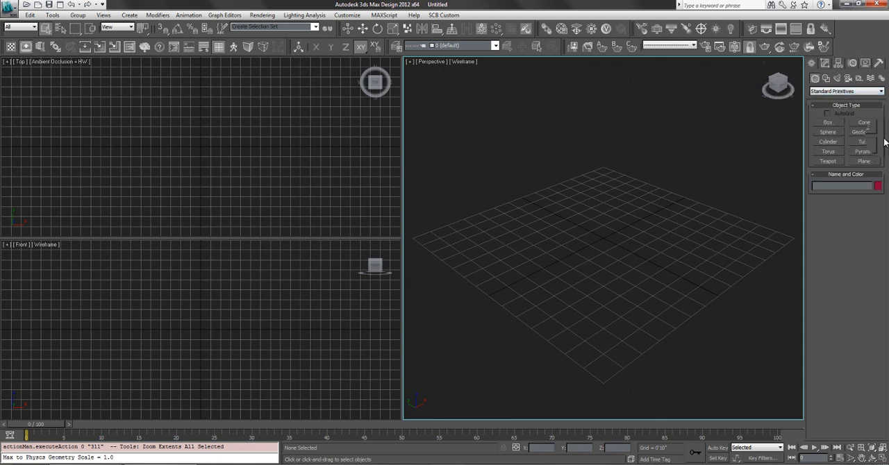
pyautogui.click(863, 132)
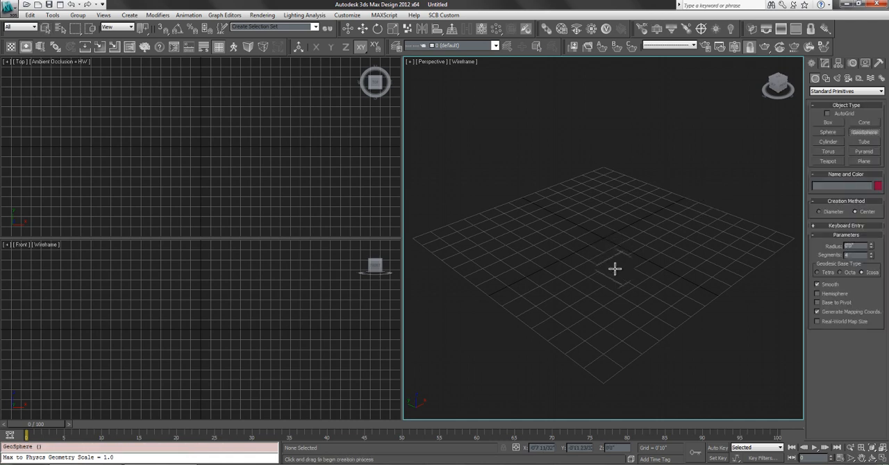
pyautogui.moveTo(615, 266); pyautogui.dragTo(657, 286)
pyautogui.hotkey('ctrl', 'z')
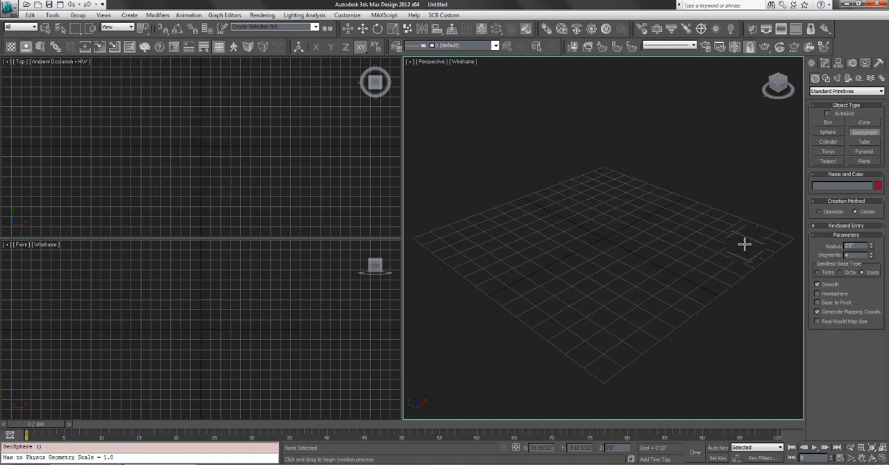
# - Create a box in the Perspective viewport about 7'5" long, 5'8" wide and 5'11" high
pyautogui.click(828, 123)
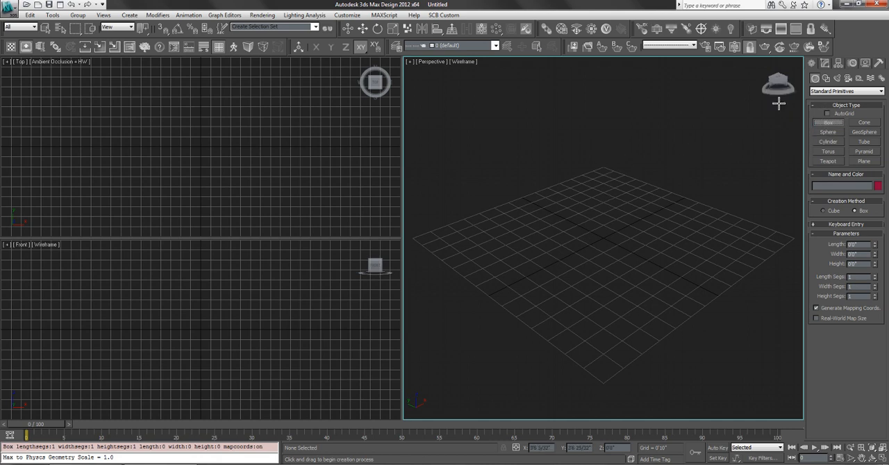
pyautogui.moveTo(602, 199); pyautogui.dragTo(636, 321)
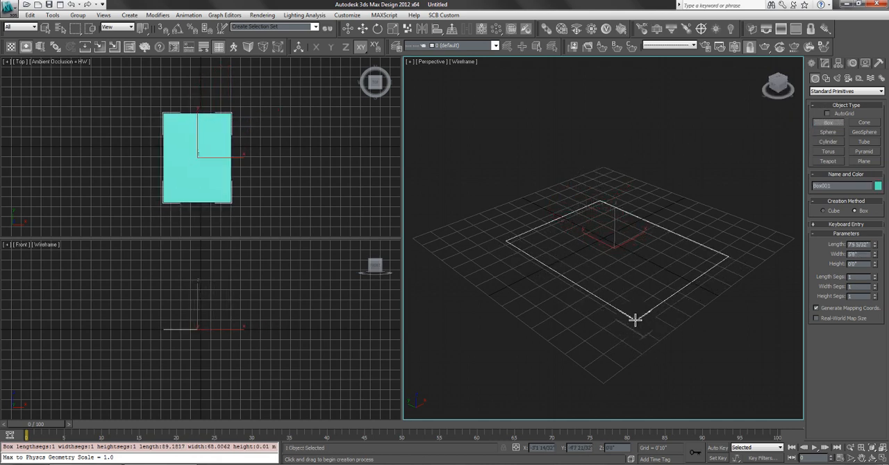
pyautogui.click(626, 201)
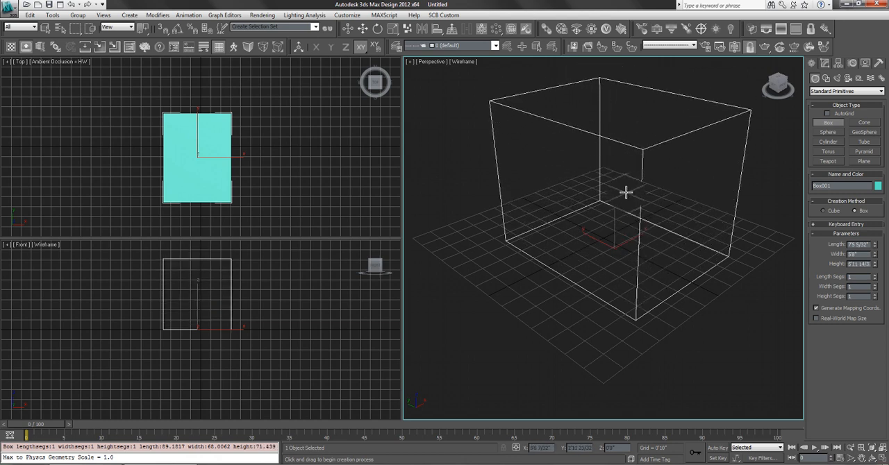
pyautogui.rightClick(666, 264)
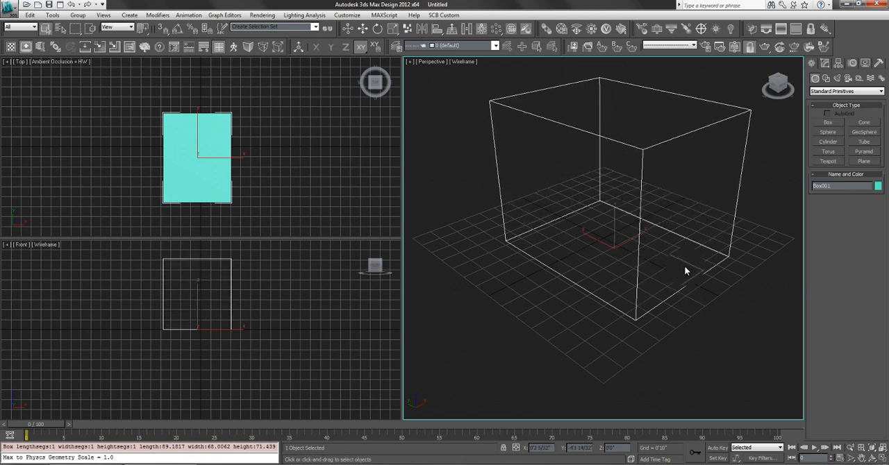
# - Deselect the box and display the Perspective viewport in Hidden Line, followed by Smooth + Highlights
pyautogui.scroll(3, 643, 247)
pyautogui.moveTo(643, 247); pyautogui.dragTo(688, 295, button='middle')
pyautogui.scroll(-3, 664, 197)
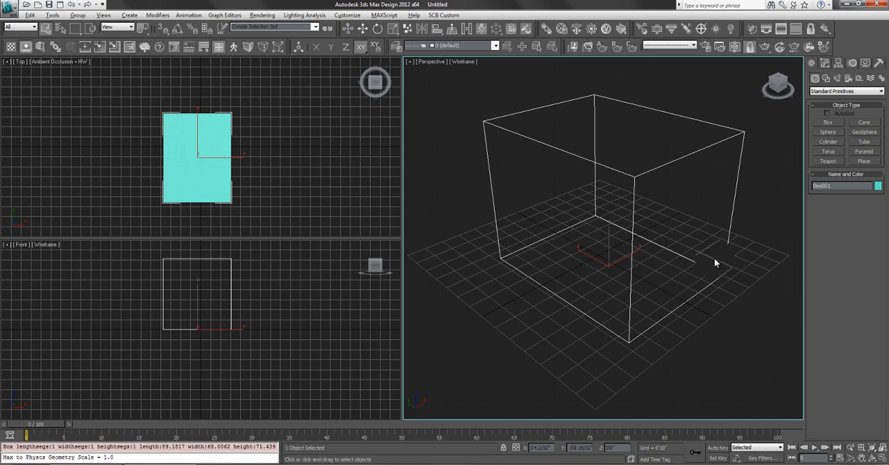
pyautogui.keyDown('alt'); pyautogui.moveTo(730, 185); pyautogui.dragTo(653, 198, button='middle'); pyautogui.keyUp('alt')
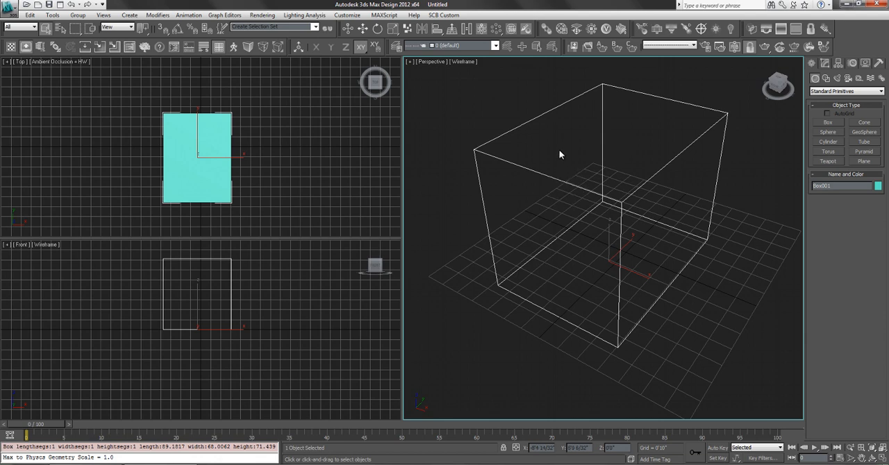
pyautogui.click(509, 116)
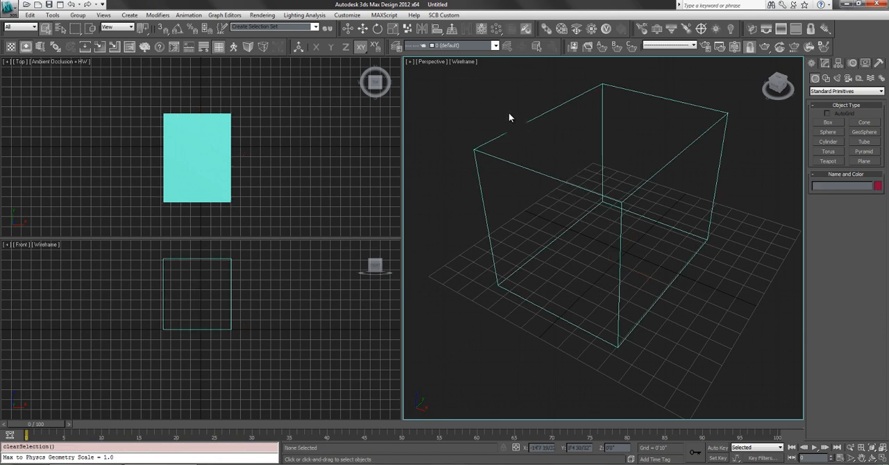
pyautogui.click(458, 63)
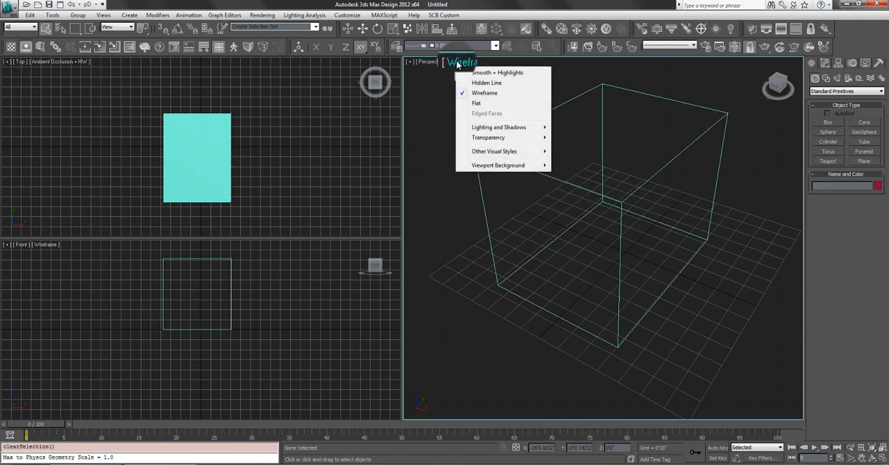
pyautogui.click(484, 83)
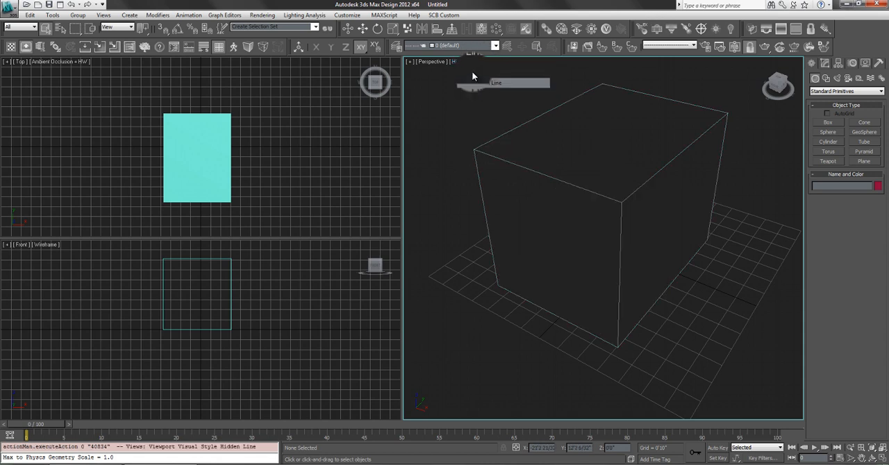
pyautogui.click(467, 61)
pyautogui.click(472, 71)
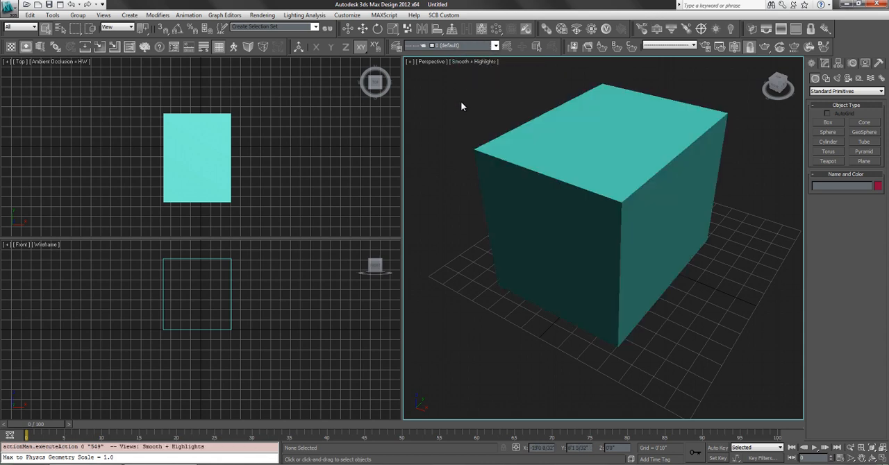
# - Toggle the Perspective viewport repeatedly between shaded and wireframe display, ending in Wireframe
pyautogui.press('F3')
pyautogui.press('F3')
pyautogui.press('F3')
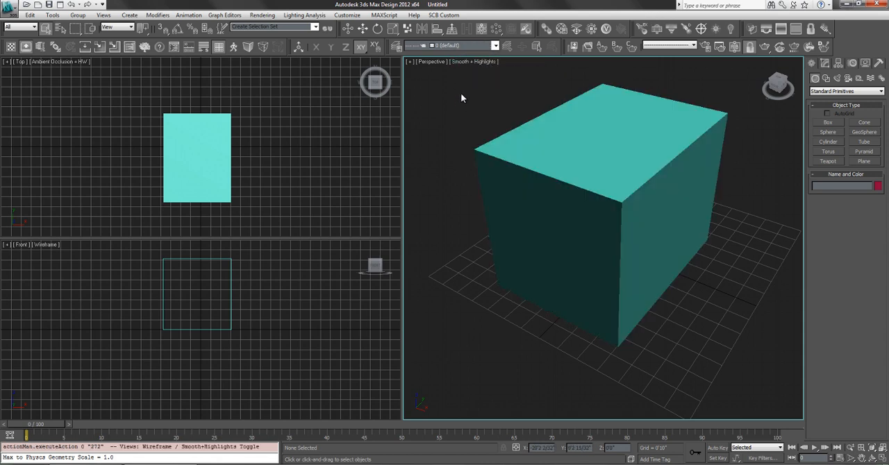
pyautogui.press('F3')
pyautogui.press('F3')
pyautogui.press('F3')
pyautogui.press('F3')
pyautogui.press('F3')
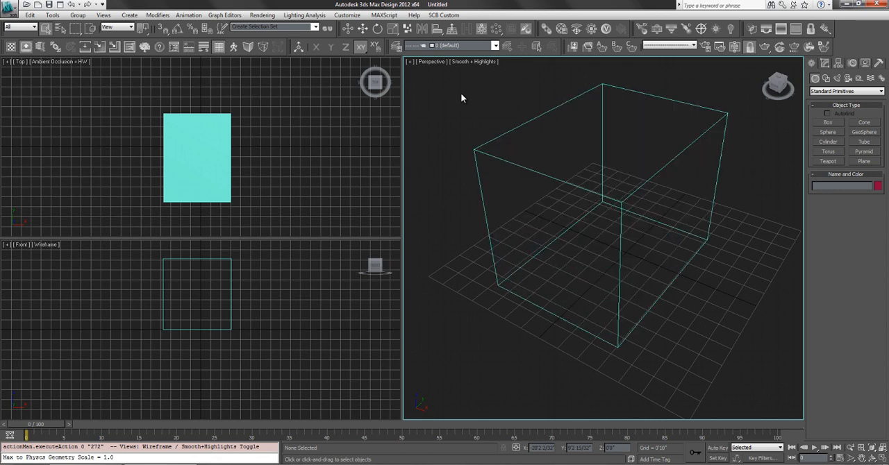
pyautogui.press('F3')
pyautogui.press('F3')
pyautogui.press('F3')
pyautogui.press('F3')
pyautogui.press('F3')
# - Rename the selected box as BOX, set its object color to red, and display the Perspective viewport shaded
pyautogui.moveTo(692, 79); pyautogui.dragTo(564, 112)
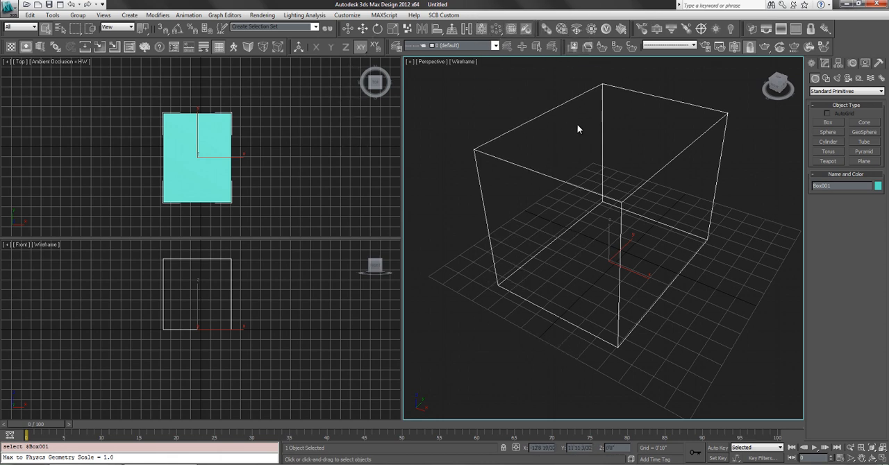
pyautogui.click(827, 65)
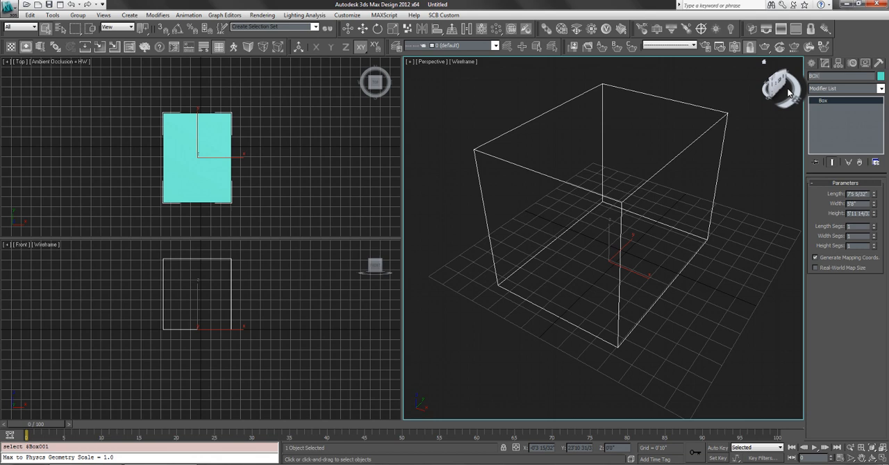
pyautogui.click(880, 75)
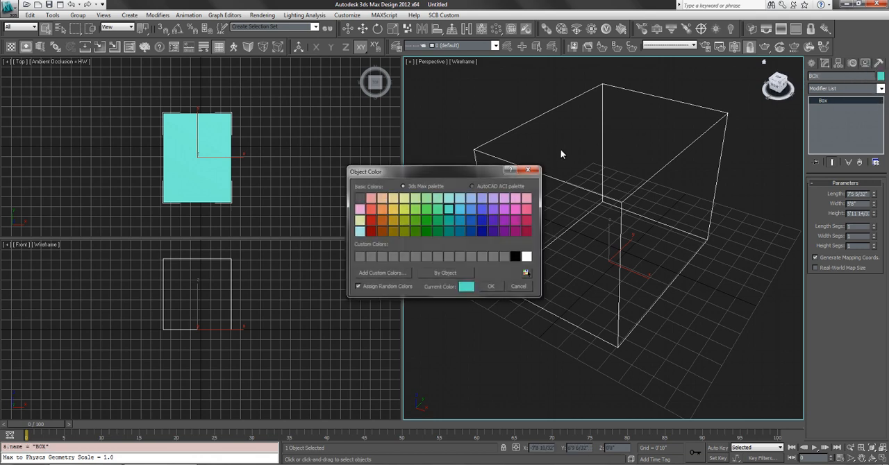
pyautogui.click(370, 221)
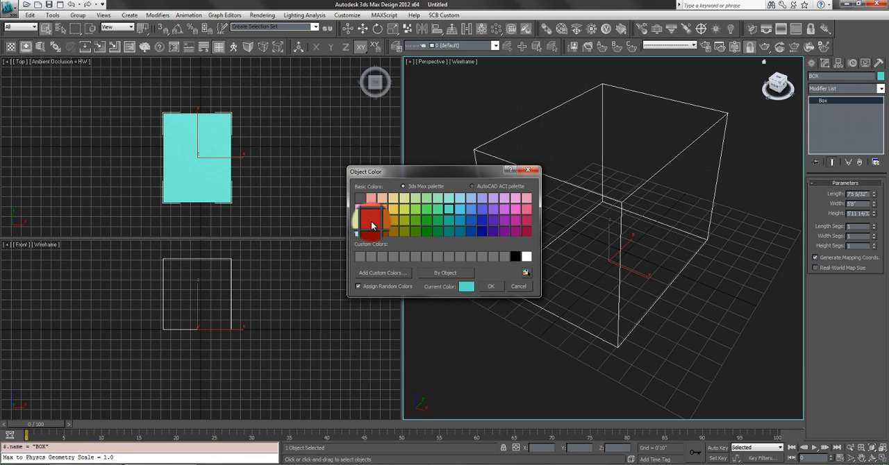
pyautogui.click(490, 287)
pyautogui.click(431, 247)
pyautogui.click(497, 195)
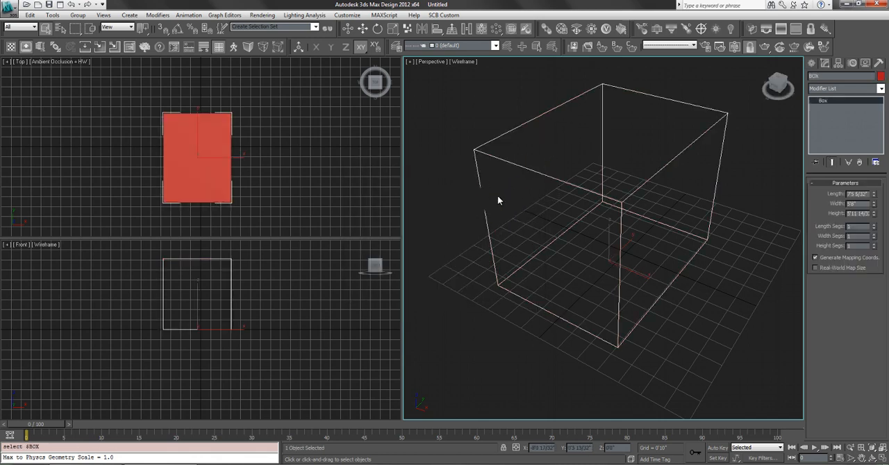
pyautogui.press('F3')
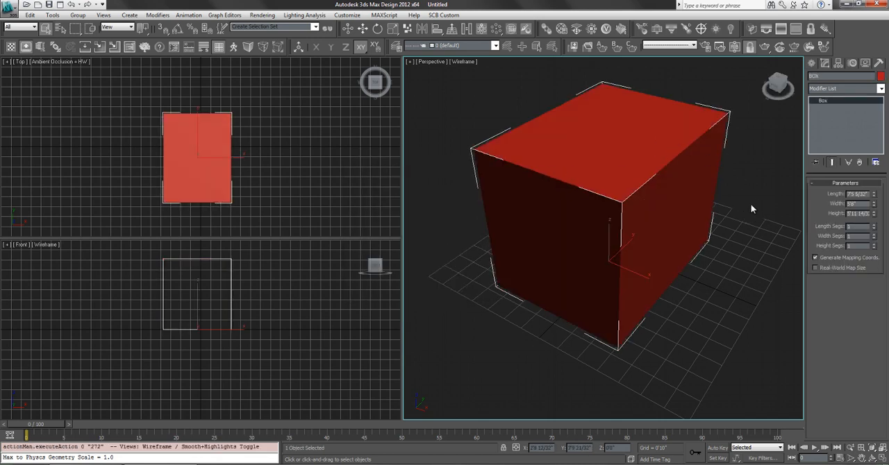
# - Recolor the box, picking orange and settling on light red, and clear the selection
pyautogui.click(881, 76)
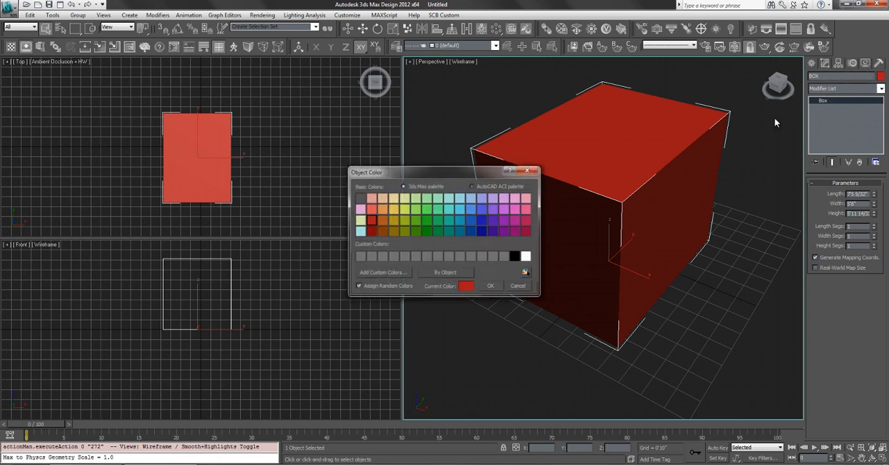
pyautogui.click(382, 220)
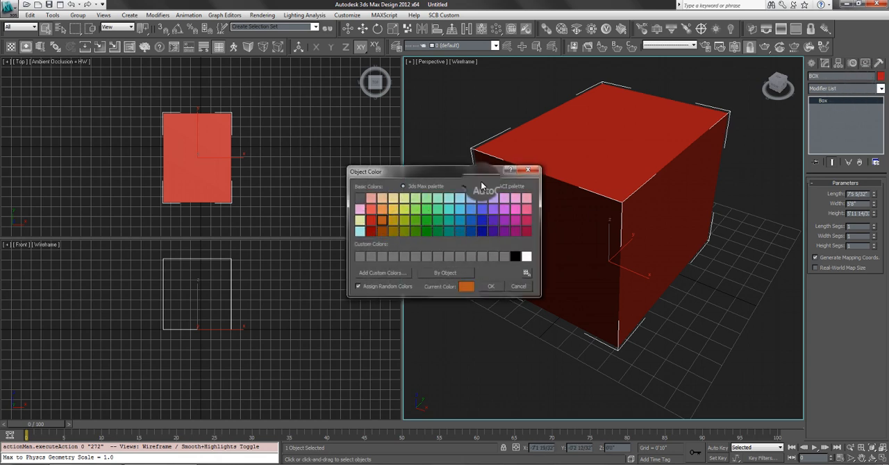
pyautogui.click(491, 286)
pyautogui.hotkey('ctrl', 'd')
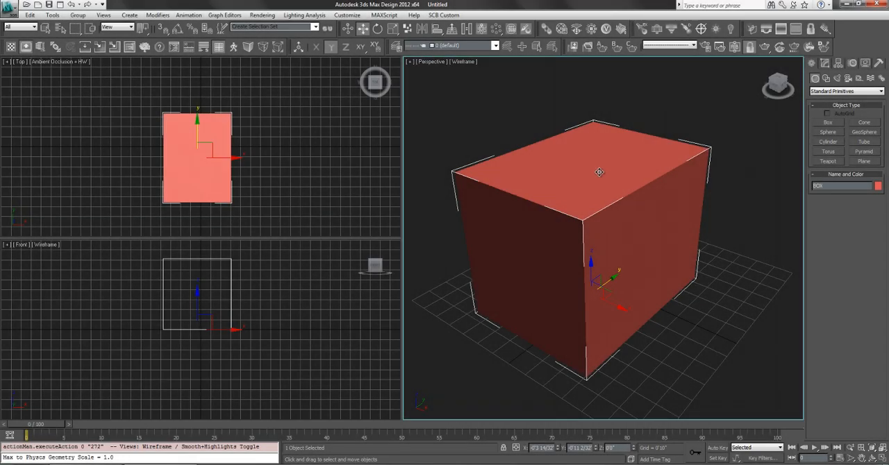
pyautogui.hotkey('ctrl', 'd')
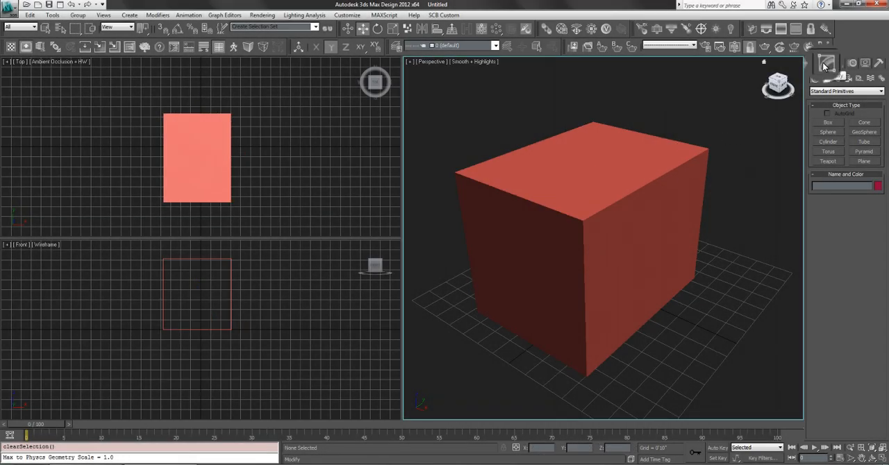
# - Select the box for modification and set its length to 12'
pyautogui.click(825, 64)
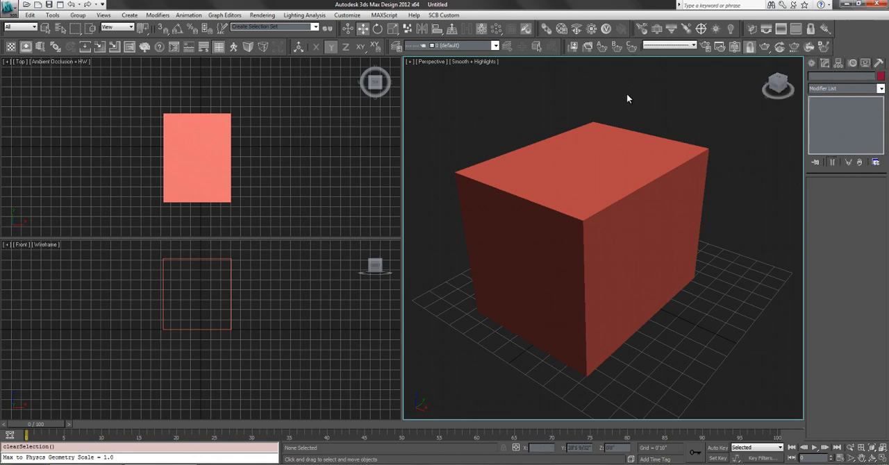
pyautogui.click(574, 187)
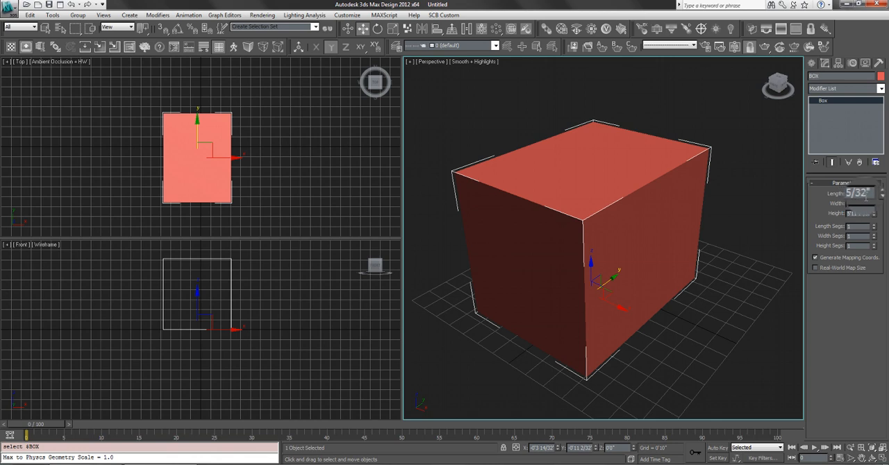
pyautogui.moveTo(869, 195); pyautogui.dragTo(770, 195)
pyautogui.write("12'")
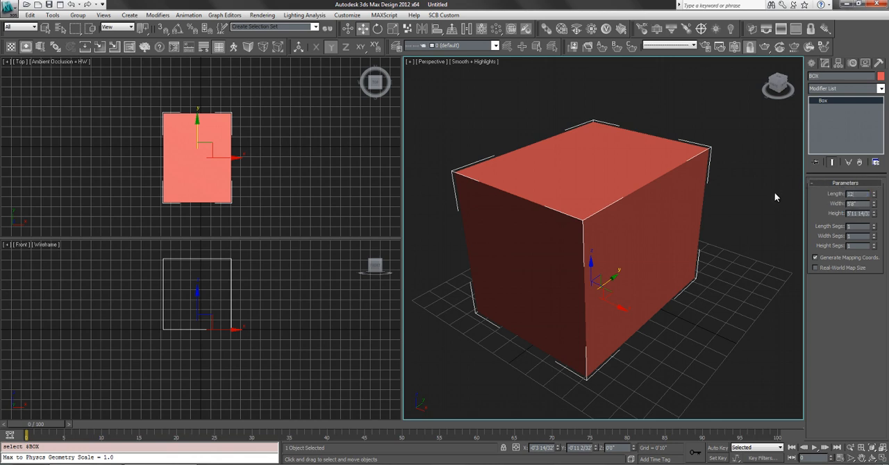
pyautogui.press('Return')
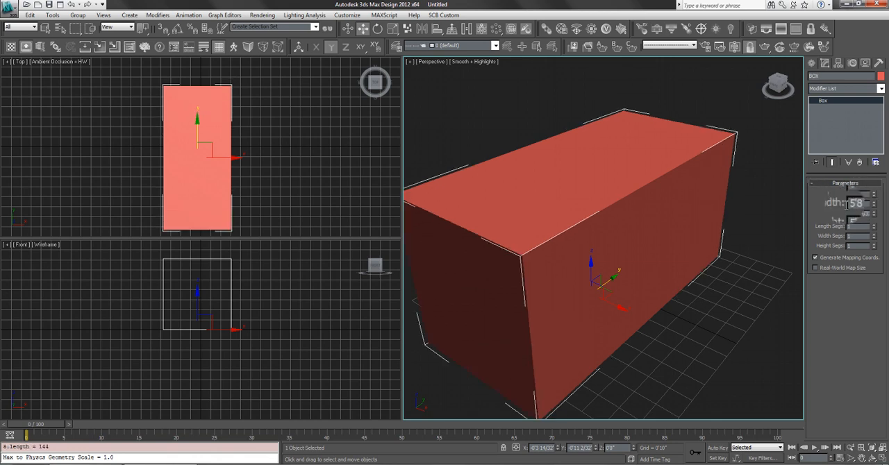
# - Set the box's width and height to 12' each
pyautogui.write("12'")
pyautogui.press('Return')
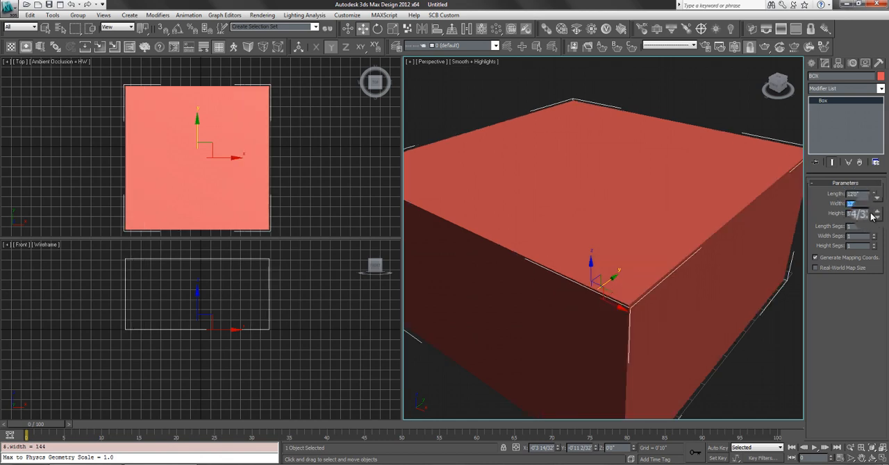
pyautogui.press('Tab')
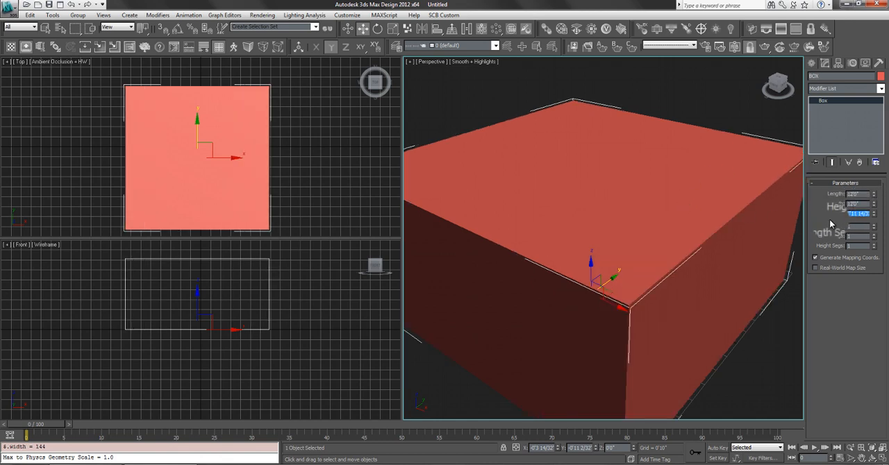
pyautogui.write("12'")
pyautogui.press('Return')
pyautogui.scroll(-6, 683, 208)
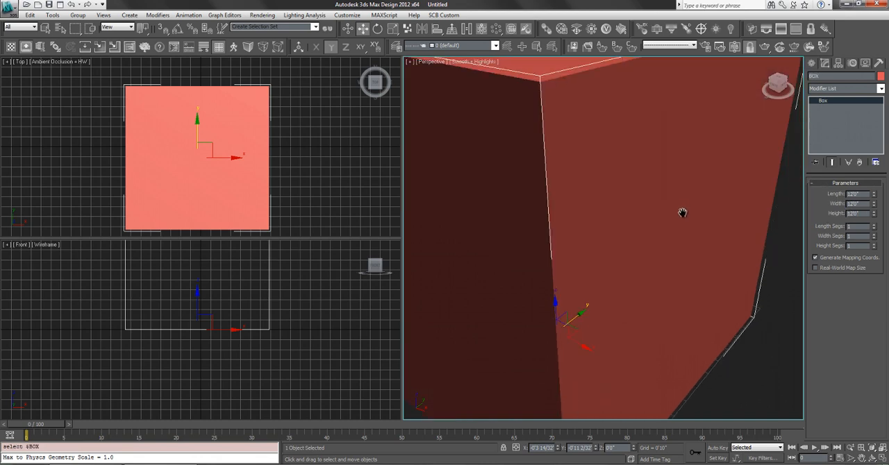
pyautogui.scroll(5, 671, 214)
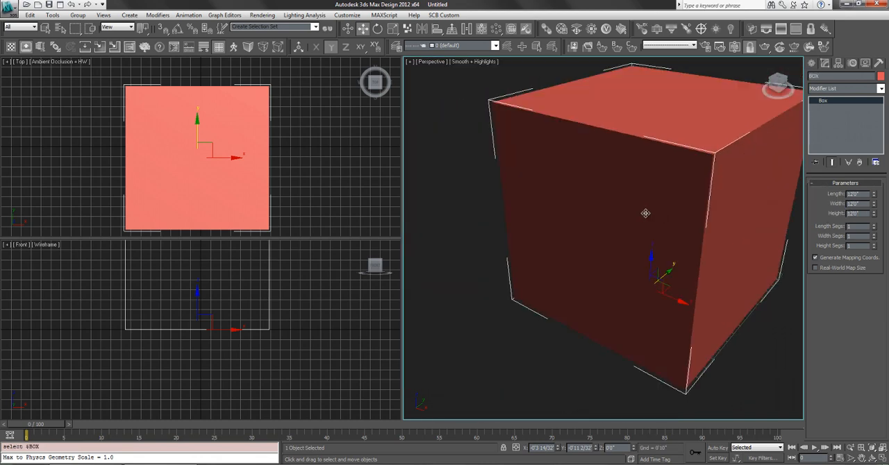
pyautogui.scroll(-3, 644, 212)
pyautogui.click(752, 239)
pyautogui.click(726, 214)
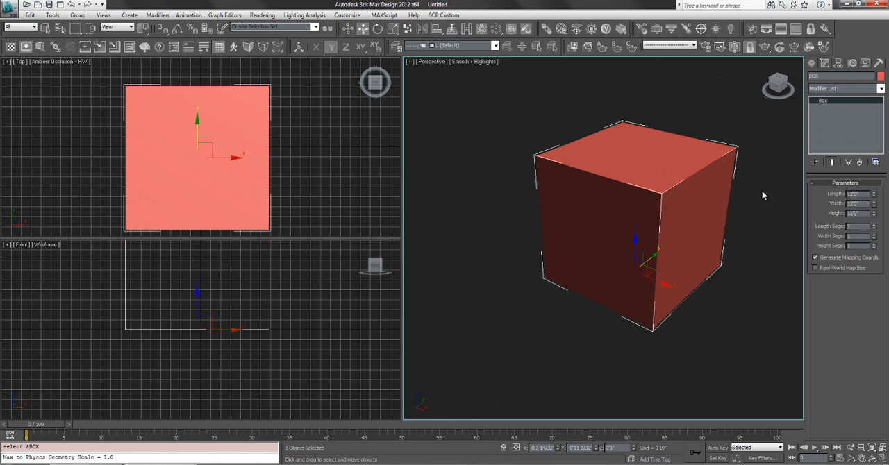
pyautogui.moveTo(590, 177); pyautogui.dragTo(470, 187, button='middle')
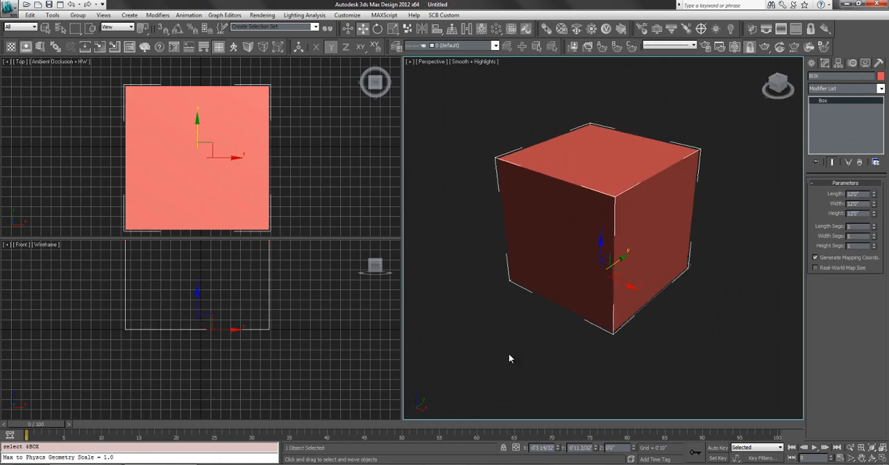
# - Reselect the box and examine its Move, Rotate and Scale gizmos in turn, finishing on Scale
pyautogui.click(548, 366)
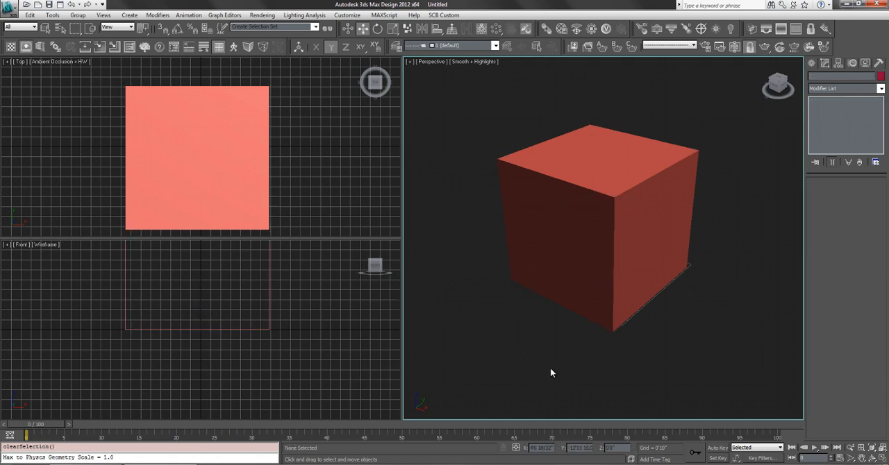
pyautogui.press('w')
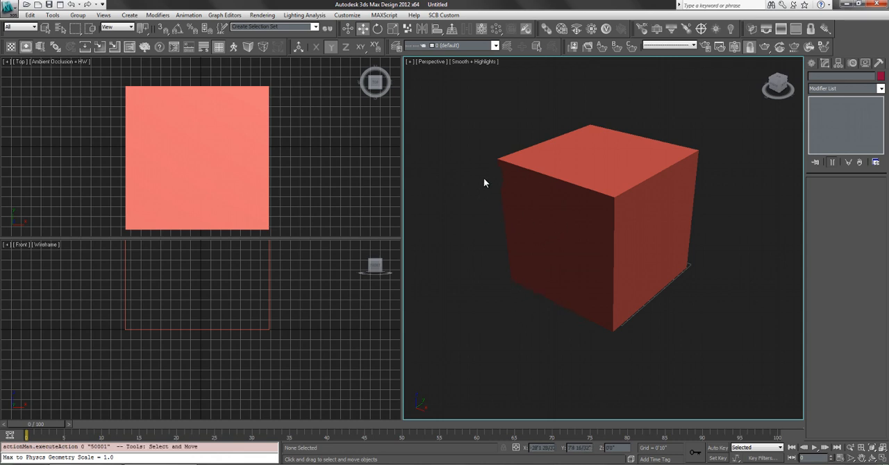
pyautogui.click(549, 178)
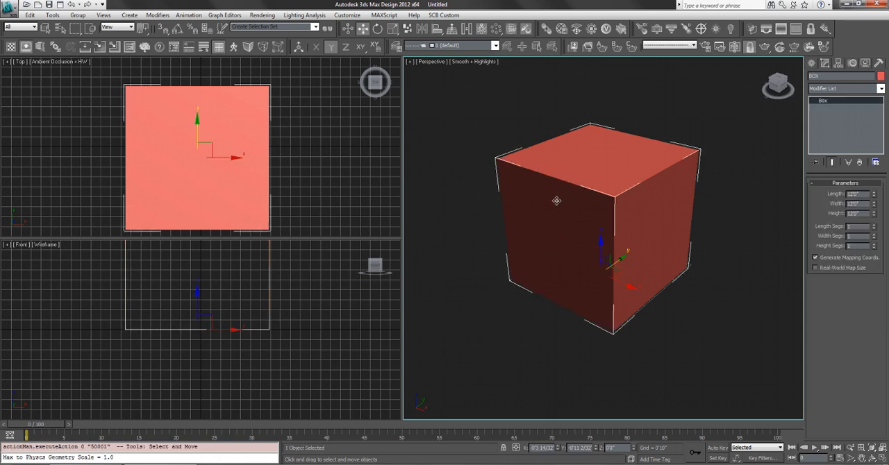
pyautogui.press('e')
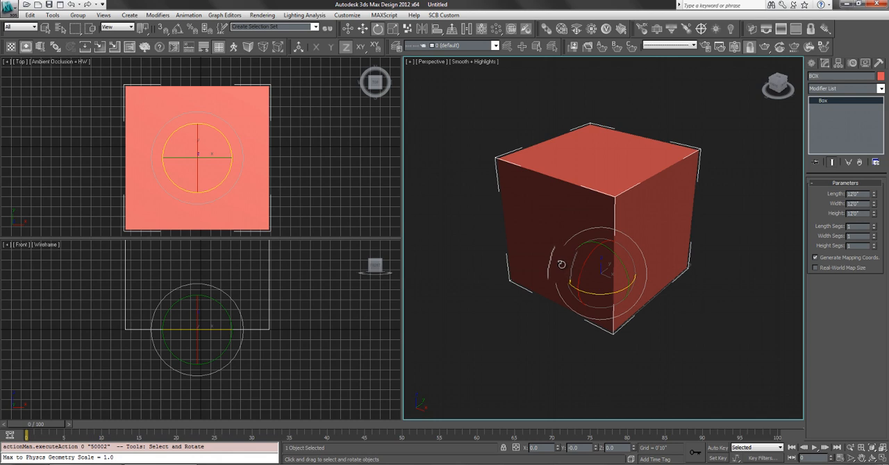
pyautogui.press('r')
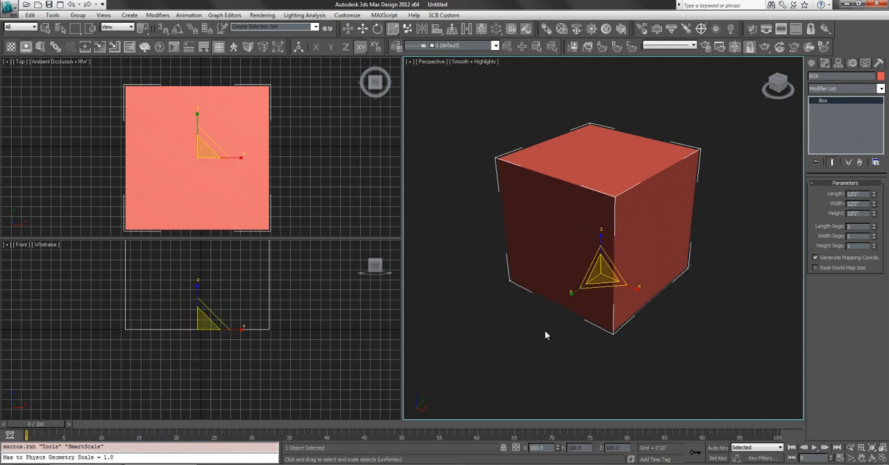
pyautogui.press('w')
pyautogui.press('e')
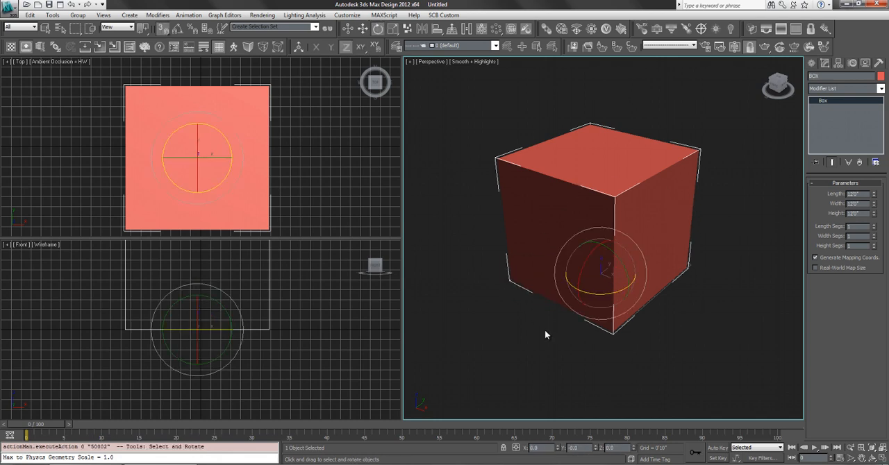
pyautogui.press('r')
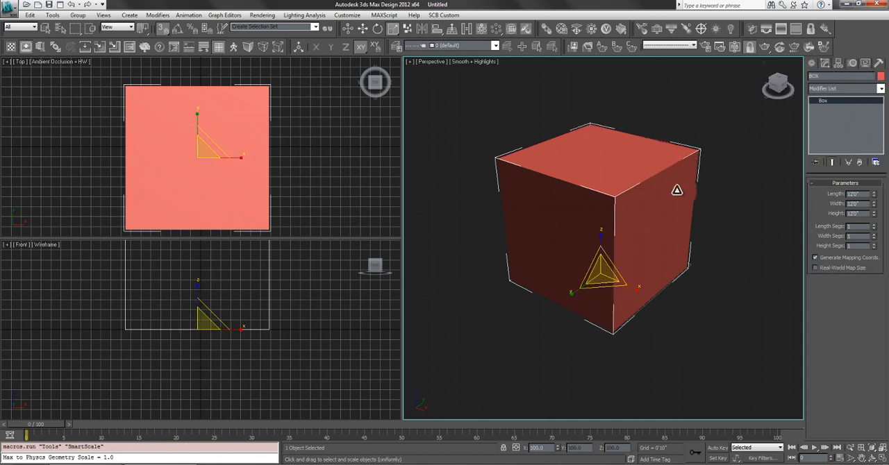
# - Try scaling the box uniformly in the Perspective viewport to about 47%, down to about 17%, and larger again
pyautogui.moveTo(602, 266); pyautogui.dragTo(849, 309)
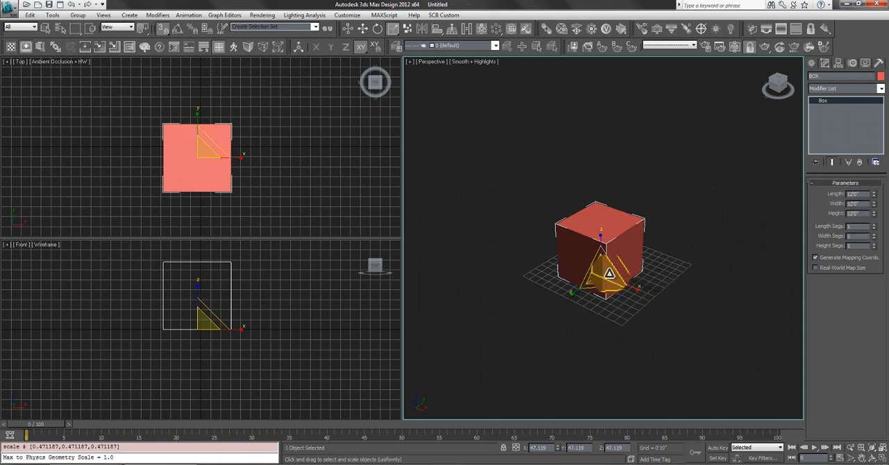
pyautogui.moveTo(607, 275); pyautogui.dragTo(670, 323)
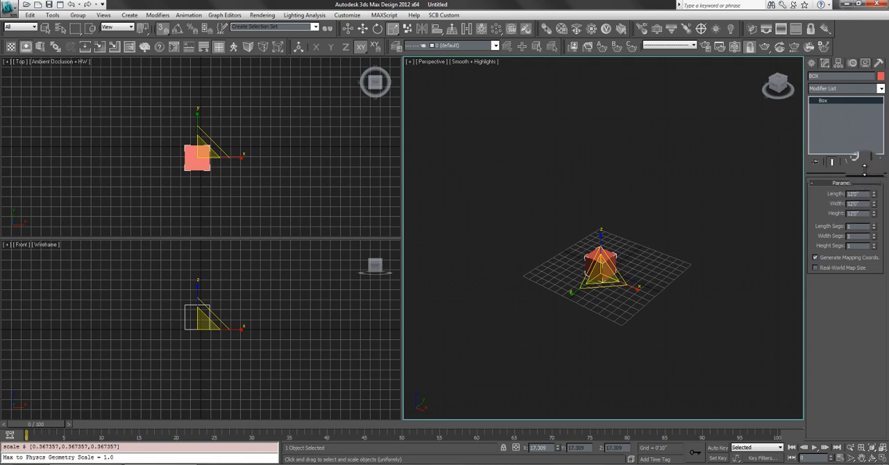
pyautogui.moveTo(601, 272); pyautogui.dragTo(578, 131)
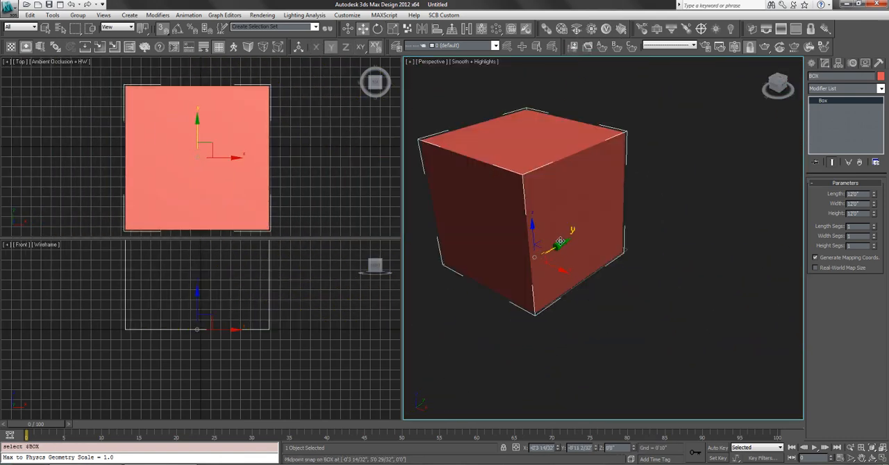
# - Try a short snapped move of the box in the XY plane and turn snapping off
pyautogui.moveTo(560, 242)
pyautogui.mouseDown()
pyautogui.moveTo(607, 218)
pyautogui.moveTo(502, 298)
pyautogui.moveTo(553, 246)
pyautogui.mouseUp()
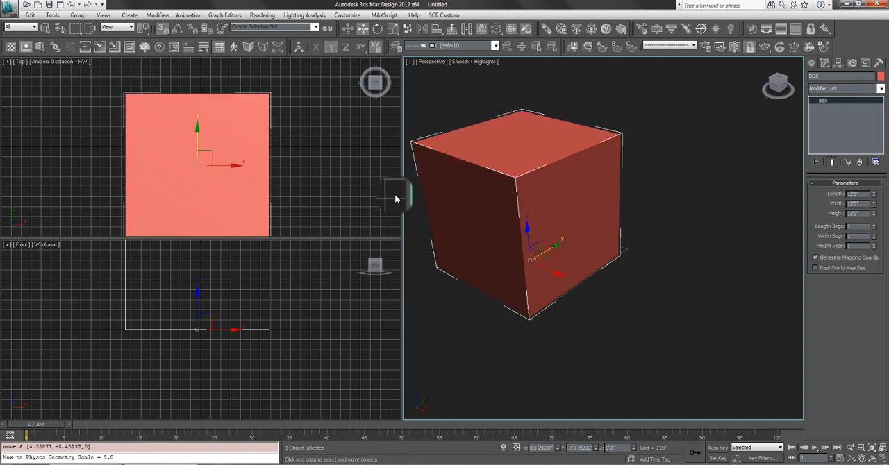
pyautogui.click(163, 28)
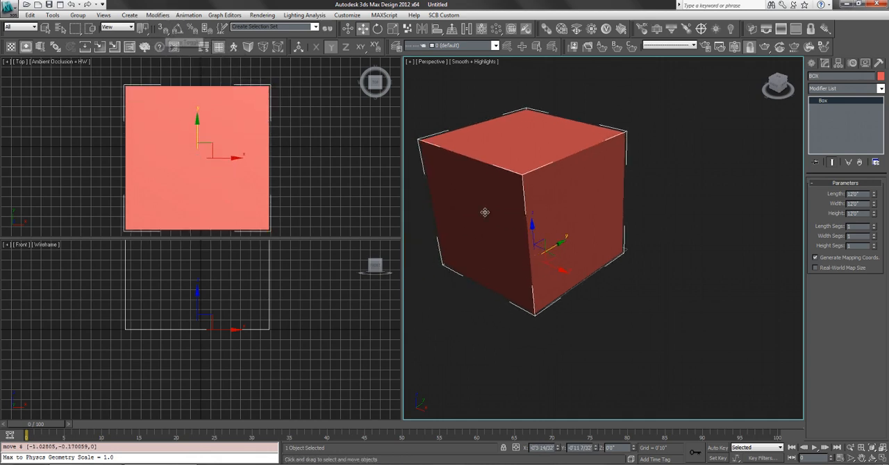
pyautogui.click(672, 278)
pyautogui.click(604, 246)
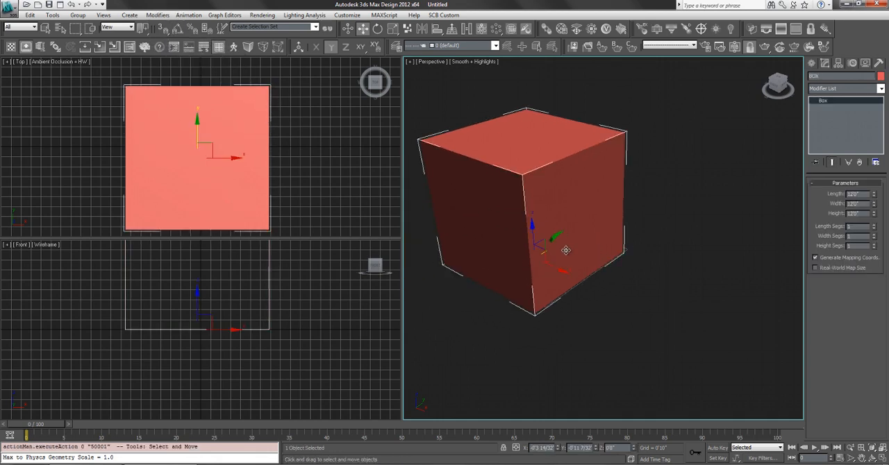
# - Move the box along its Y and X axes, then raise it about 9'8" along Z
pyautogui.moveTo(560, 242); pyautogui.dragTo(500, 277)
pyautogui.moveTo(595, 197); pyautogui.dragTo(610, 418)
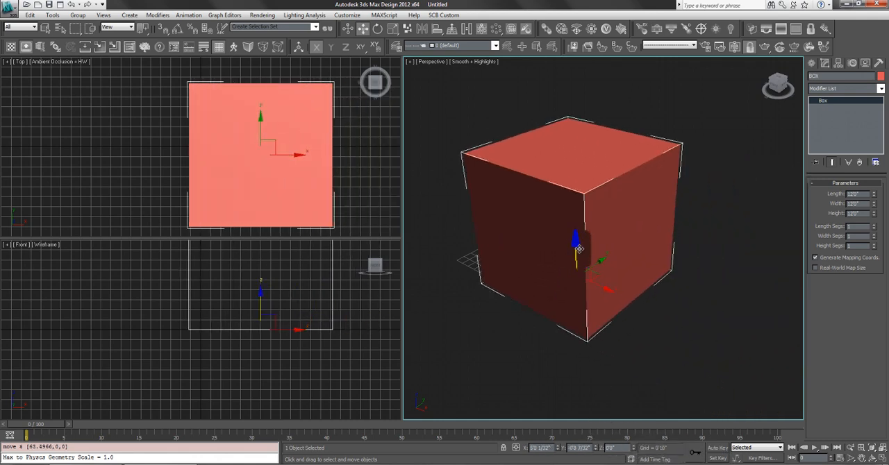
pyautogui.moveTo(578, 249); pyautogui.dragTo(599, 224)
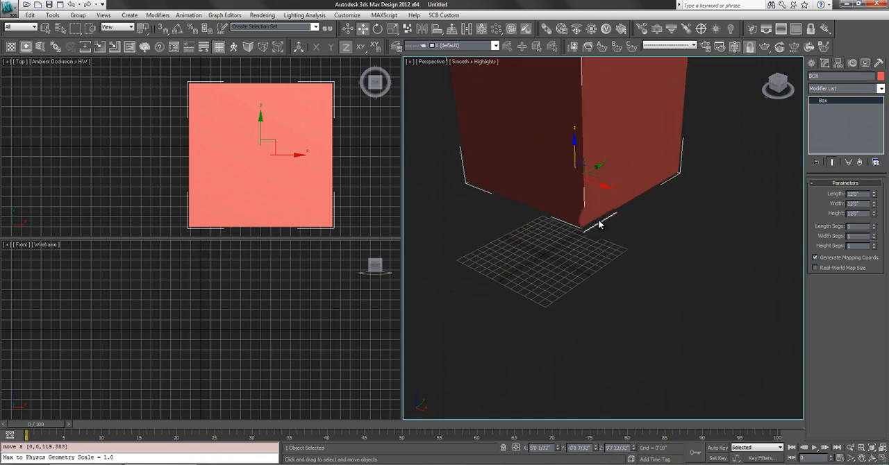
# - Switch the Perspective viewport to the Front view, lower the box about 9'9" along its vertical axis, and reselect it
pyautogui.click(649, 276)
pyautogui.press('f')
pyautogui.moveTo(610, 208); pyautogui.dragTo(589, 208, button='middle')
pyautogui.click(595, 135)
pyautogui.moveTo(599, 177); pyautogui.dragTo(602, 259)
pyautogui.click(683, 168)
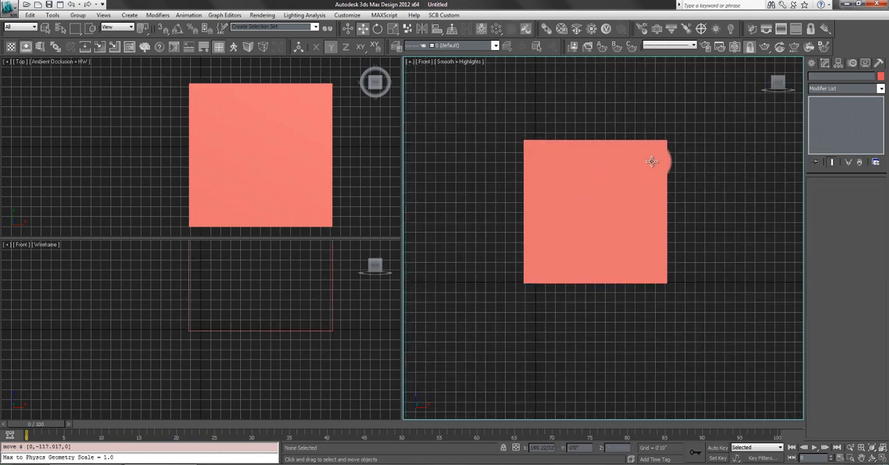
pyautogui.click(635, 194)
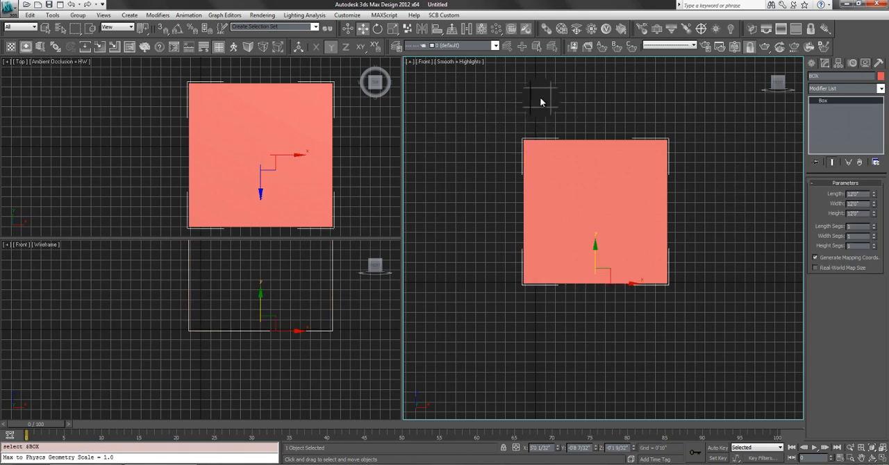
# - Return to an angled Perspective view and shift the box in X and Y to about 2'11" and -2'10" using Move Transform Type-In
pyautogui.press('p')
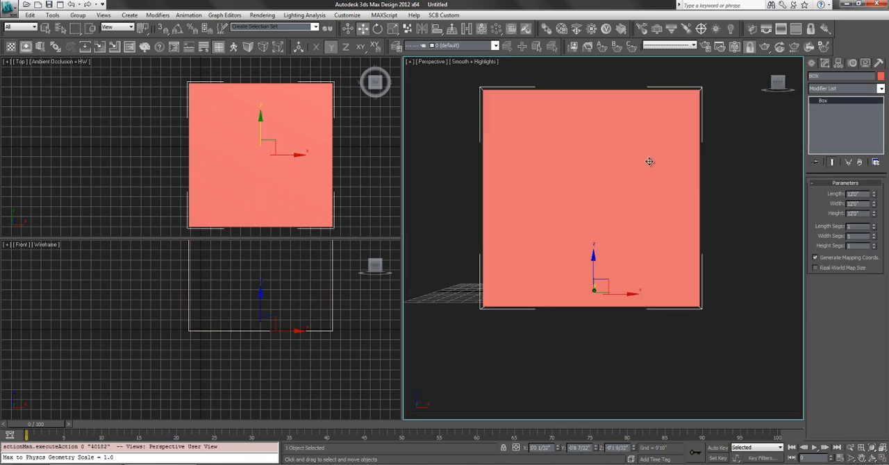
pyautogui.keyDown('alt'); pyautogui.moveTo(647, 161); pyautogui.dragTo(575, 148, button='middle'); pyautogui.keyUp('alt')
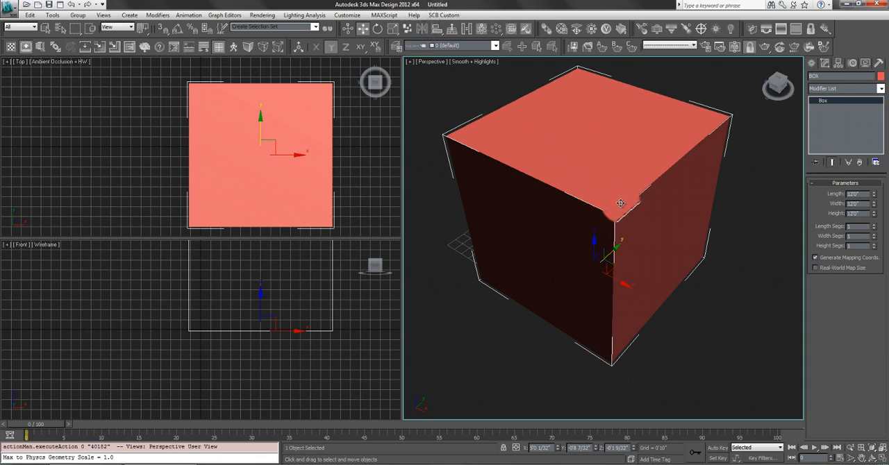
pyautogui.moveTo(620, 204); pyautogui.dragTo(642, 205, button='middle')
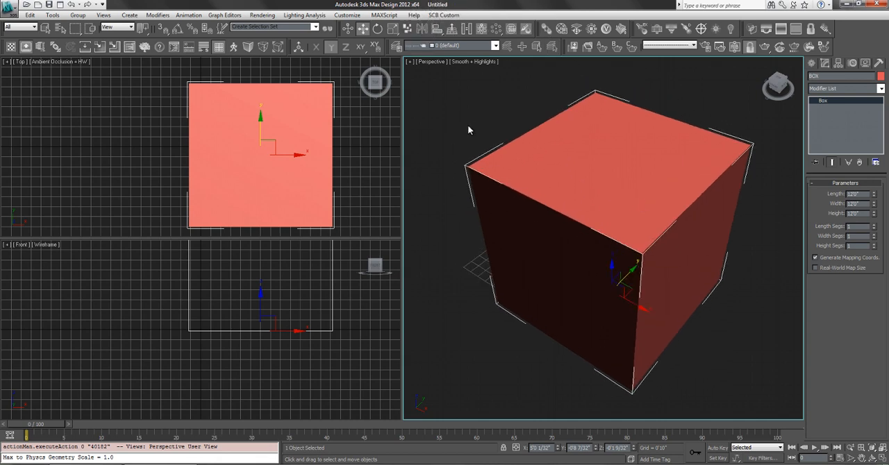
pyautogui.click(377, 28)
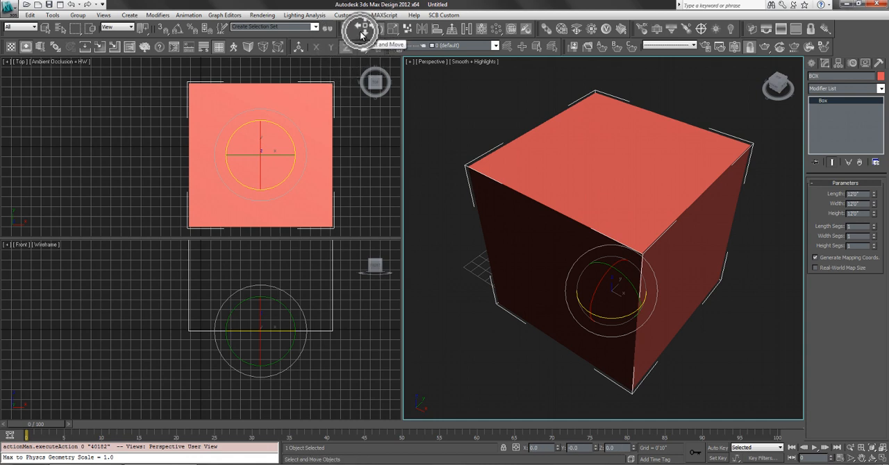
pyautogui.click(361, 33)
pyautogui.rightClick(366, 32)
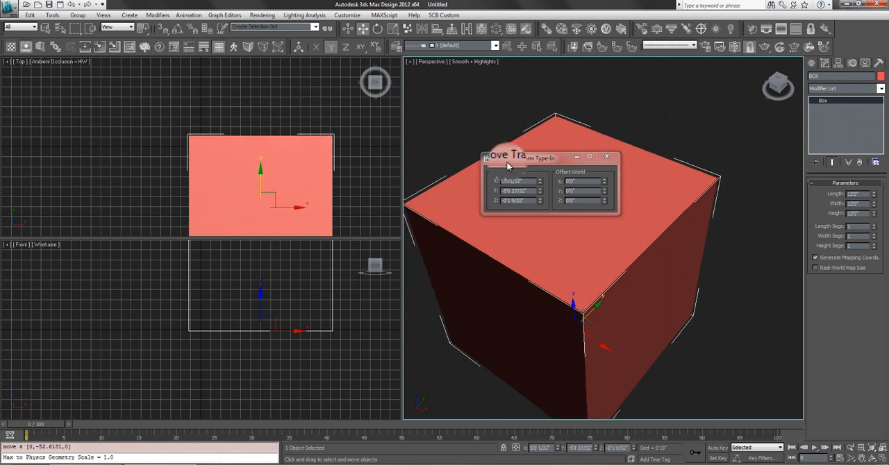
pyautogui.moveTo(540, 181); pyautogui.dragTo(575, 184)
pyautogui.click(610, 162)
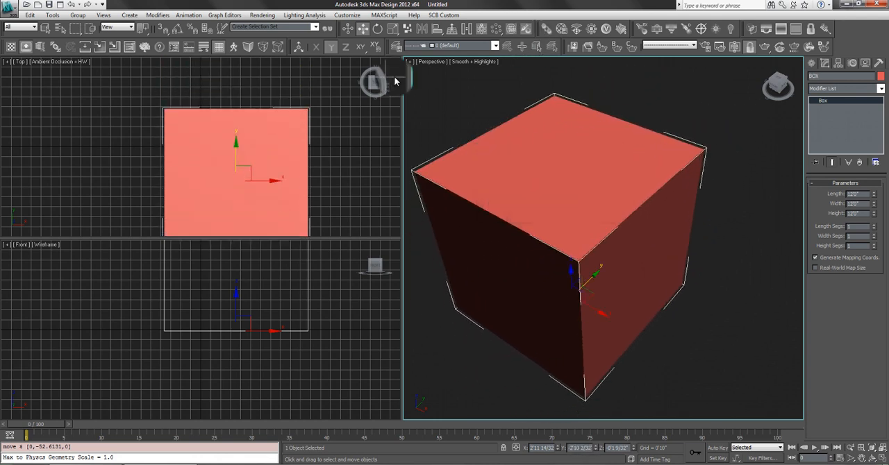
# - Rotate the box to 3.2 degrees about Z with the Rotate Transform Type-In
pyautogui.rightClick(377, 29)
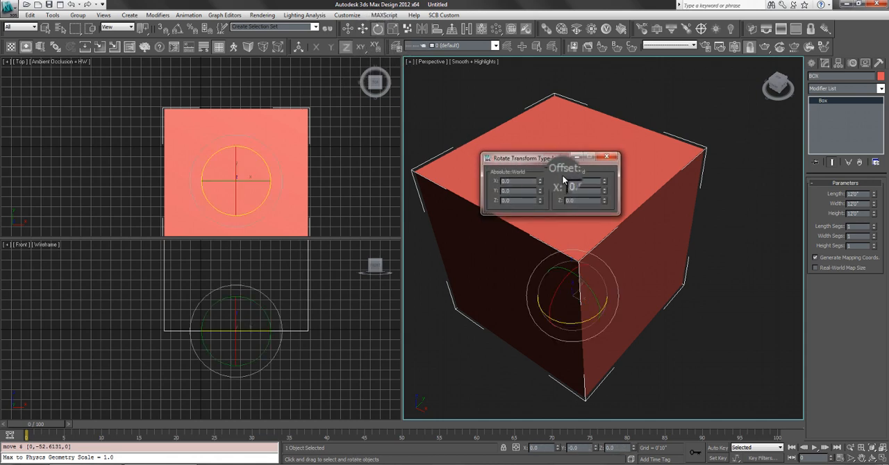
pyautogui.moveTo(540, 201); pyautogui.dragTo(624, 197)
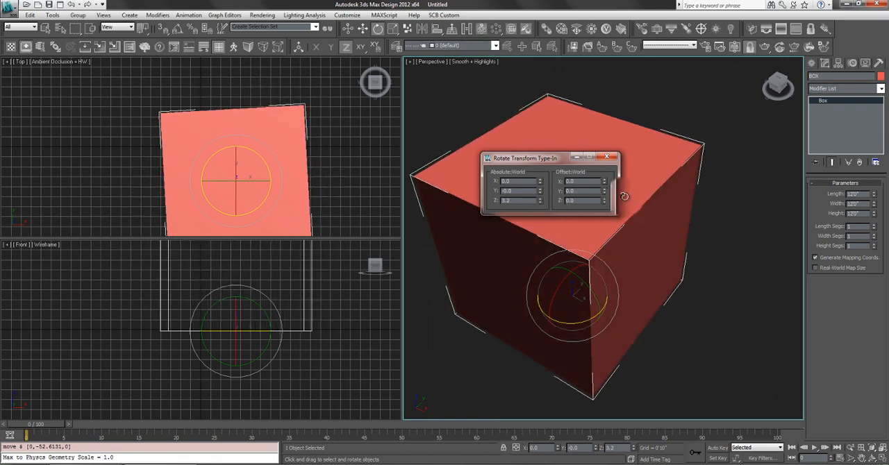
pyautogui.click(607, 156)
# - Show the Perspective view in wireframe, reselect the box by its edge with the Move tool, and move it in the XY plane
pyautogui.press('F3')
pyautogui.scroll(-3, 682, 99)
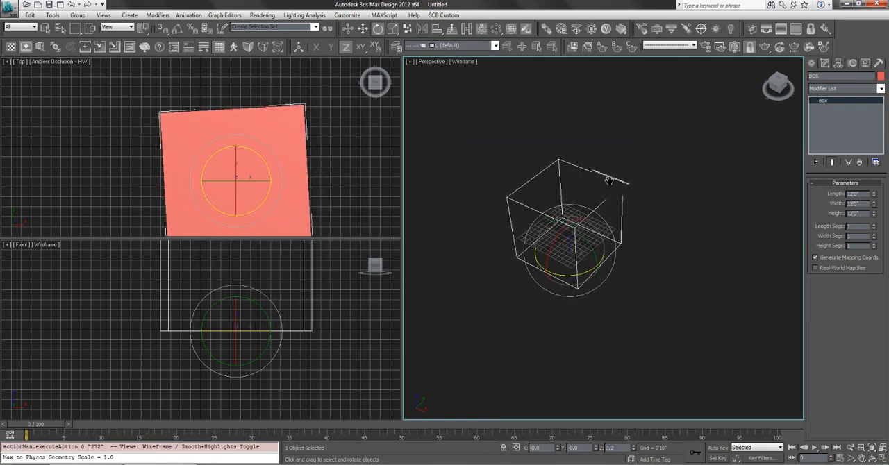
pyautogui.scroll(6, 600, 194)
pyautogui.scroll(-4, 629, 203)
pyautogui.click(683, 238)
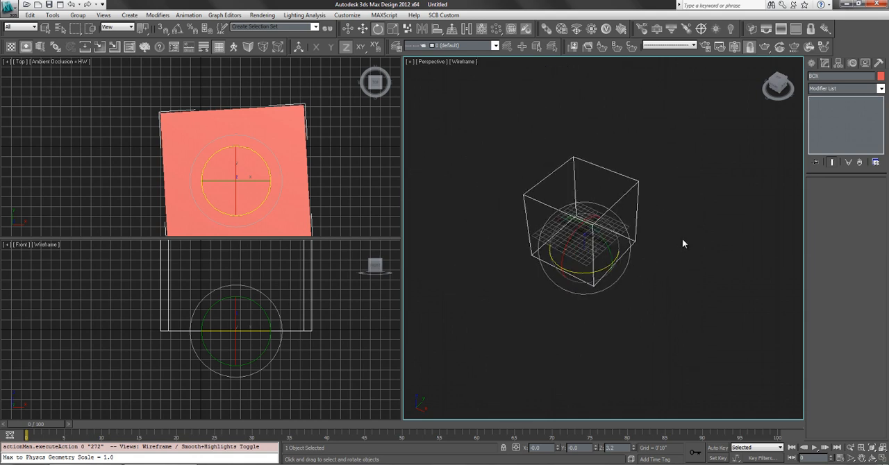
pyautogui.scroll(2, 632, 222)
pyautogui.press('w')
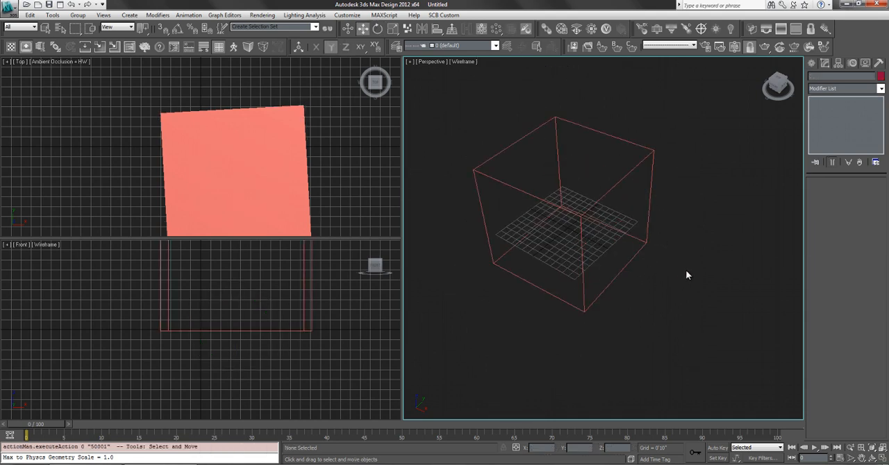
pyautogui.click(582, 261)
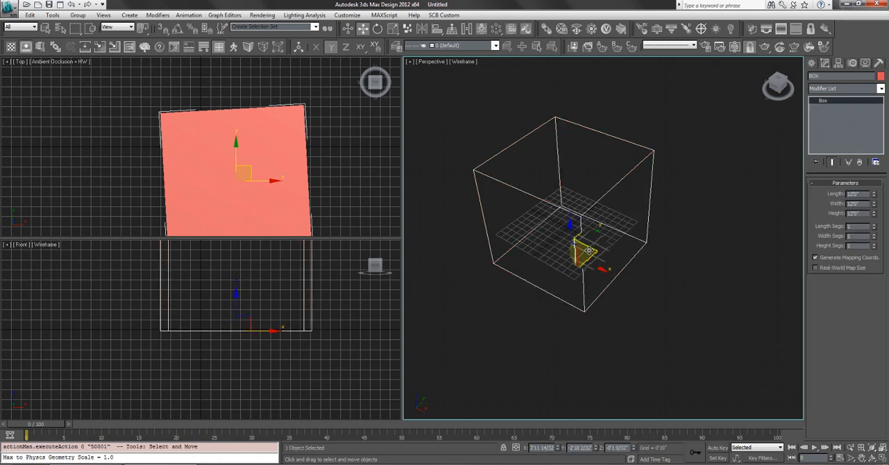
pyautogui.moveTo(580, 260); pyautogui.dragTo(638, 260)
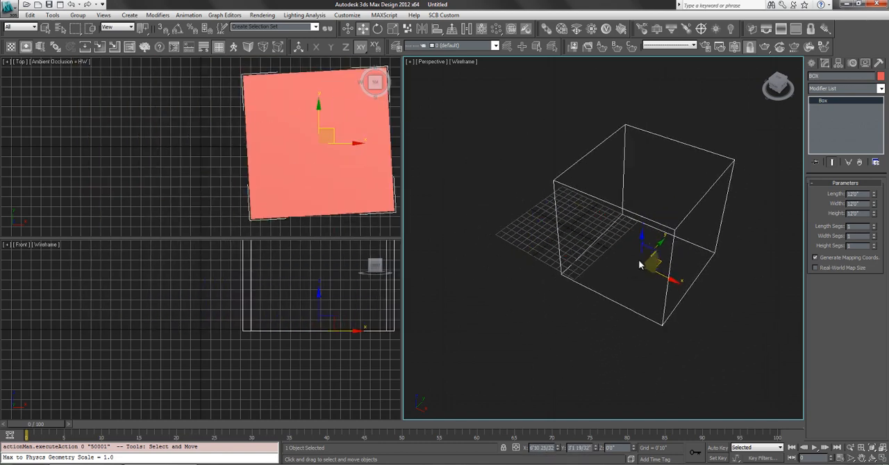
# - Try moving the box by its upper edge in the Perspective view, undo that move, and clear the selection
pyautogui.click(675, 130)
pyautogui.click(652, 134)
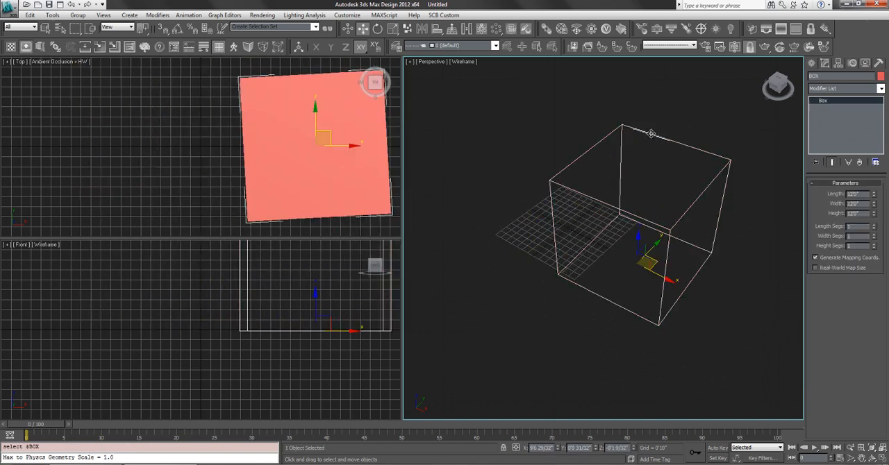
pyautogui.moveTo(651, 134); pyautogui.dragTo(610, 109)
pyautogui.hotkey('ctrl', 'z')
pyautogui.click(599, 141)
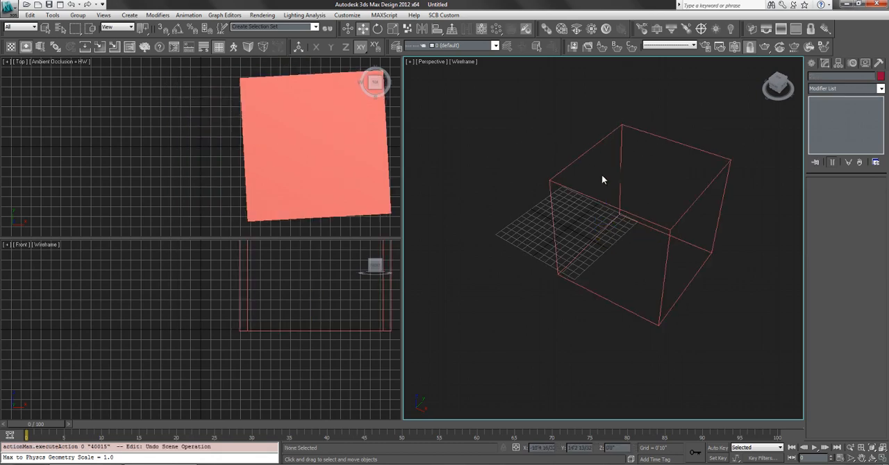
# - Move the box freely with the gizmo's plane handles in the YZ and XY planes, bringing it back over the grid
pyautogui.click(621, 193)
pyautogui.moveTo(637, 248); pyautogui.dragTo(471, 227)
pyautogui.moveTo(566, 192); pyautogui.dragTo(500, 226)
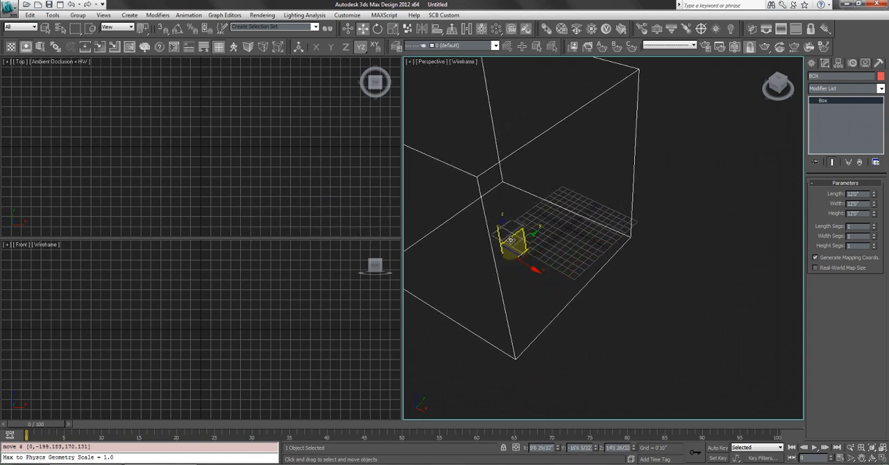
pyautogui.moveTo(510, 239); pyautogui.dragTo(603, 262)
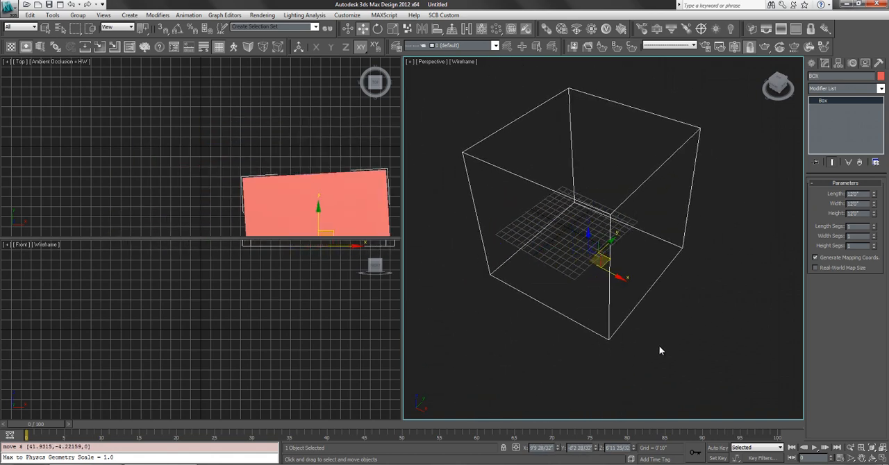
# - Clone the box along its X axis as a single independent Copy, placed well clear of the original
pyautogui.click(611, 271)
pyautogui.click(616, 229)
pyautogui.scroll(-5, 621, 286)
pyautogui.moveTo(622, 285); pyautogui.dragTo(514, 284, button='middle')
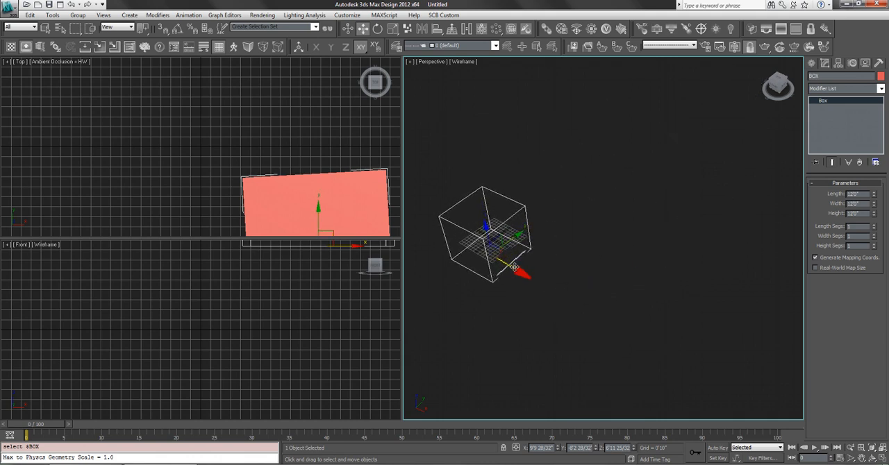
pyautogui.keyDown('shift'); pyautogui.moveTo(515, 268); pyautogui.dragTo(514, 268); pyautogui.keyUp('shift')
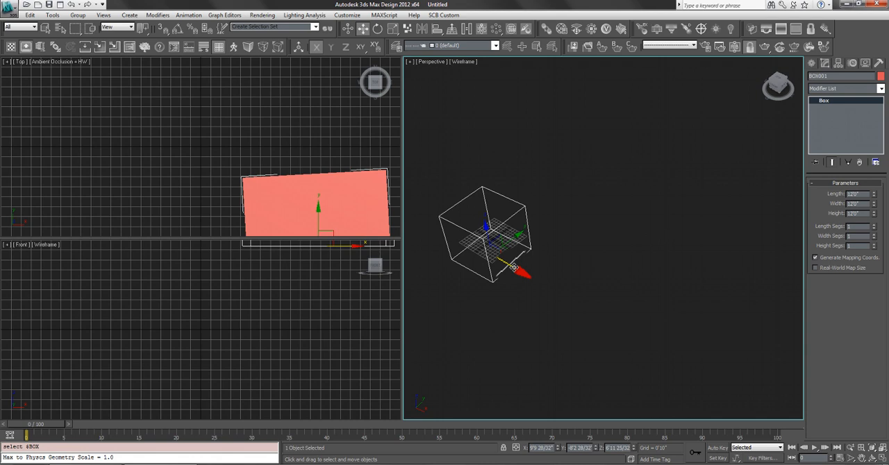
pyautogui.moveTo(514, 267)
pyautogui.keyDown('shift'); pyautogui.mouseDown()
pyautogui.moveTo(608, 341)
pyautogui.moveTo(649, 354)
pyautogui.moveTo(639, 360)
pyautogui.mouseUp(); pyautogui.keyUp('shift')
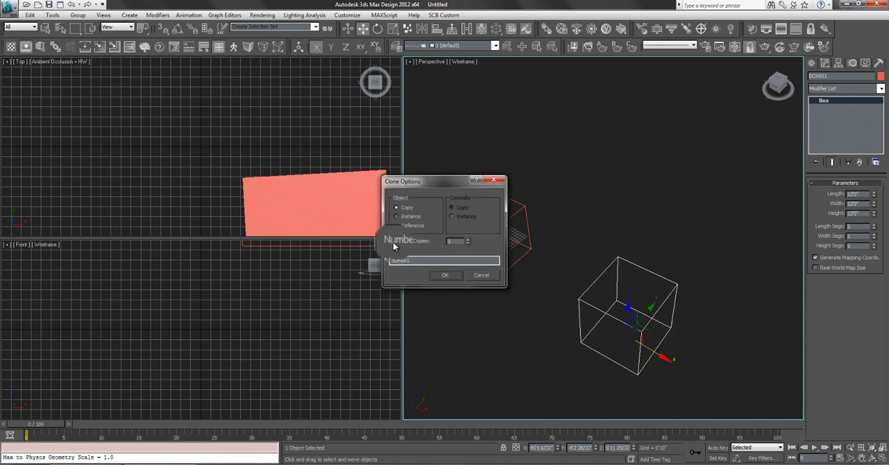
pyautogui.moveTo(428, 185)
pyautogui.mouseDown()
pyautogui.moveTo(358, 50)
pyautogui.moveTo(507, 62)
pyautogui.mouseUp()
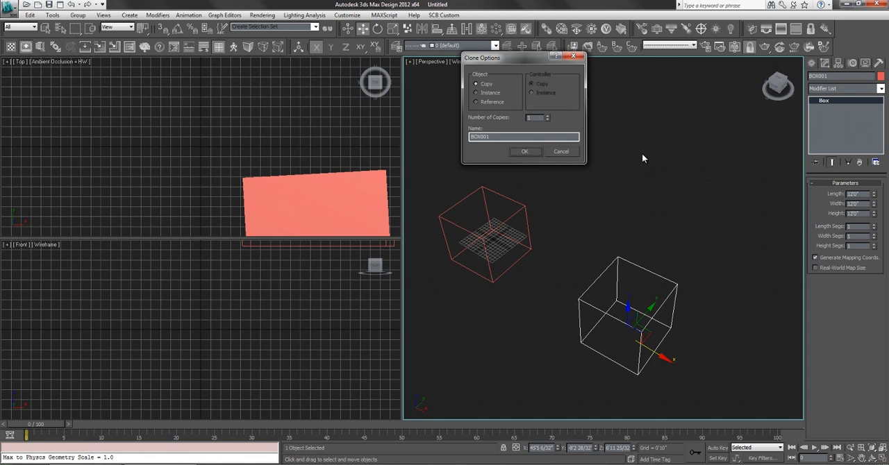
pyautogui.moveTo(518, 65); pyautogui.dragTo(526, 69)
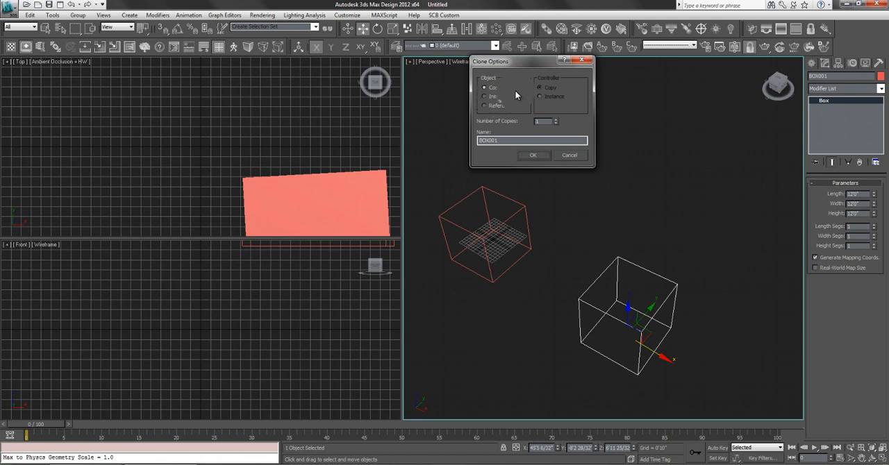
pyautogui.click(535, 155)
pyautogui.click(534, 182)
# - Clone the original box along its Y axis as one Instance and clear the selection
pyautogui.click(518, 216)
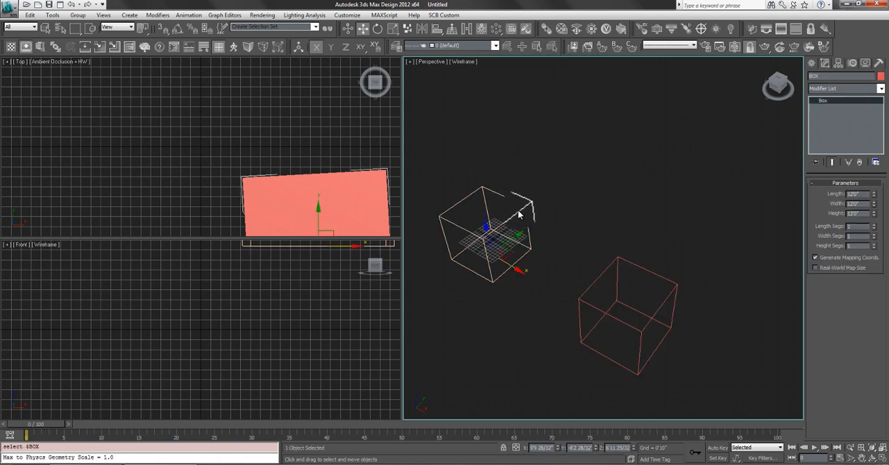
pyautogui.moveTo(534, 220); pyautogui.dragTo(621, 161)
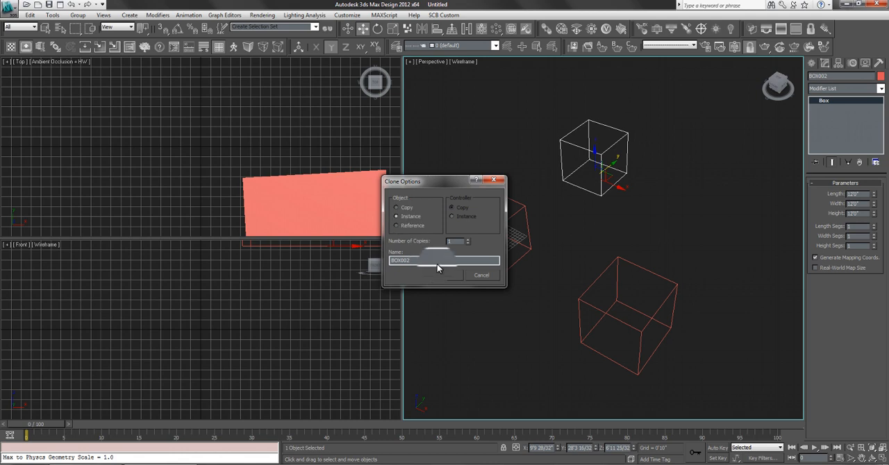
pyautogui.click(445, 275)
pyautogui.click(497, 173)
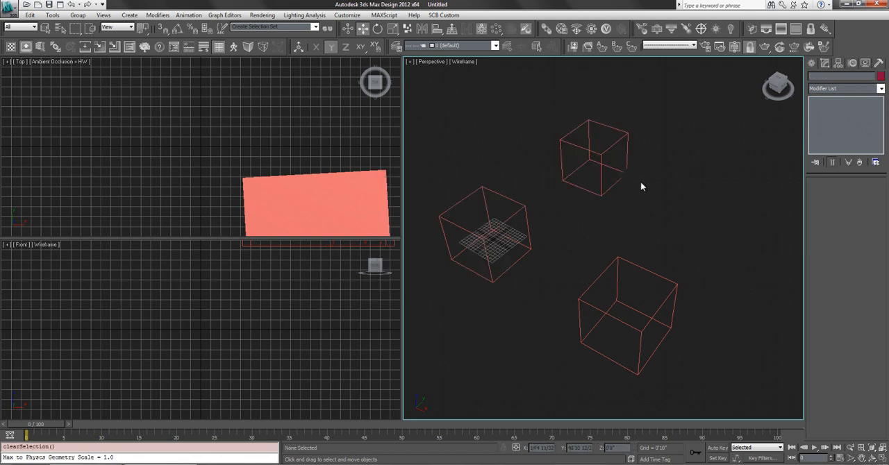
# - Select the two cloned boxes together, change their object color to dark yellow, and deselect them
pyautogui.click(506, 219)
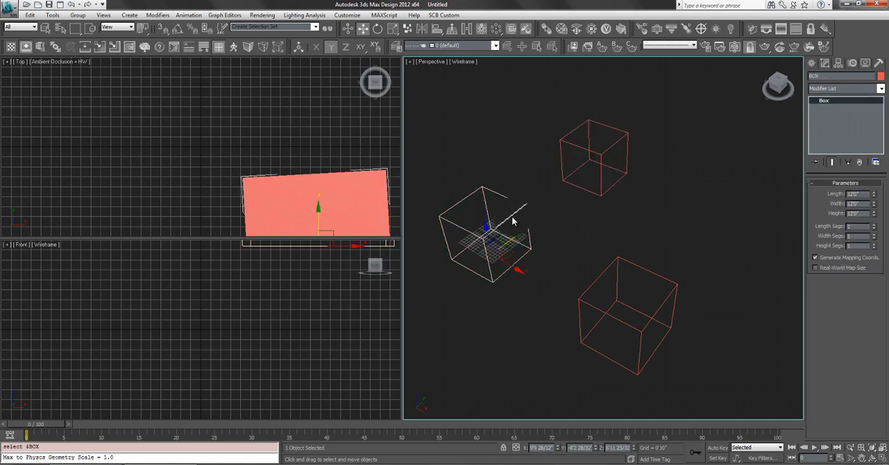
pyautogui.click(605, 132)
pyautogui.keyDown('ctrl'); pyautogui.click(650, 320); pyautogui.keyUp('ctrl')
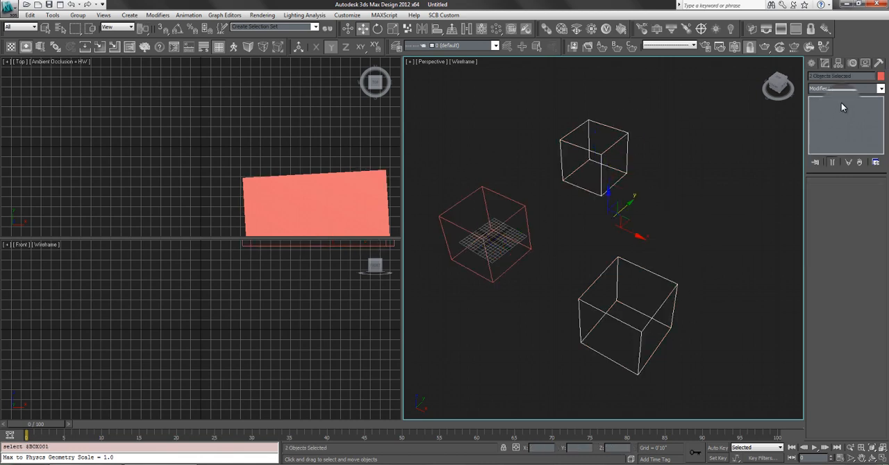
pyautogui.click(877, 75)
pyautogui.click(393, 219)
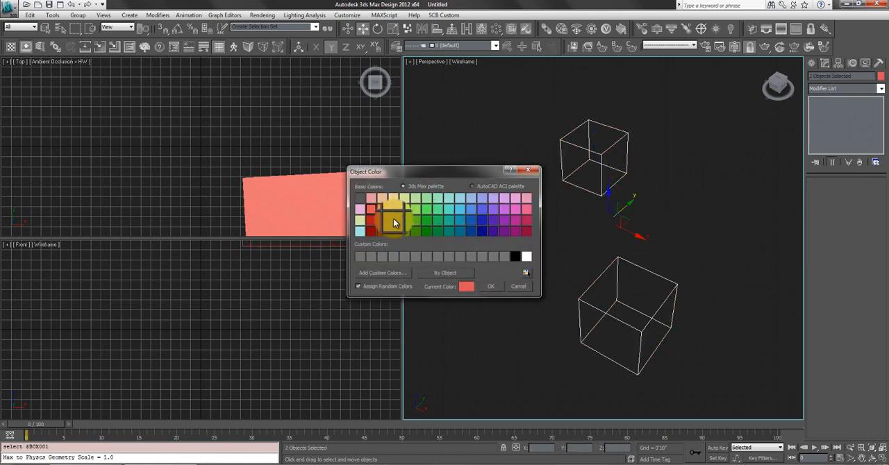
pyautogui.click(491, 287)
pyautogui.click(514, 272)
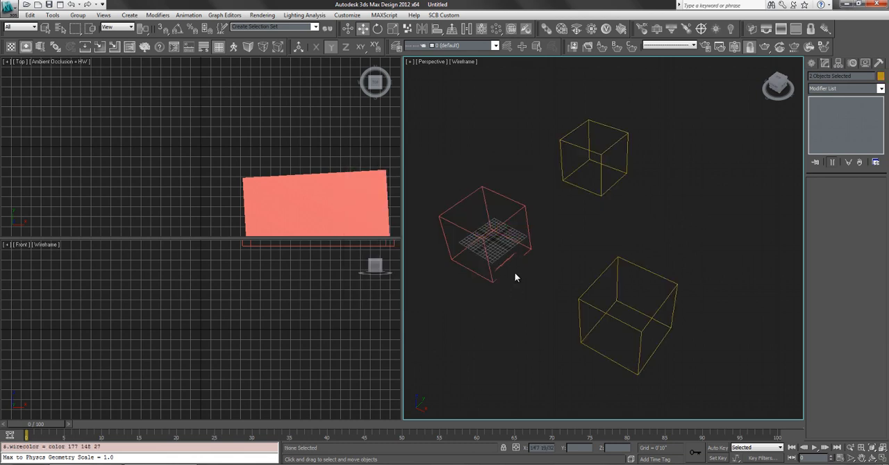
# - Select the original red box and increase its length to about 15'3" to test how its instance responds
pyautogui.click(589, 150)
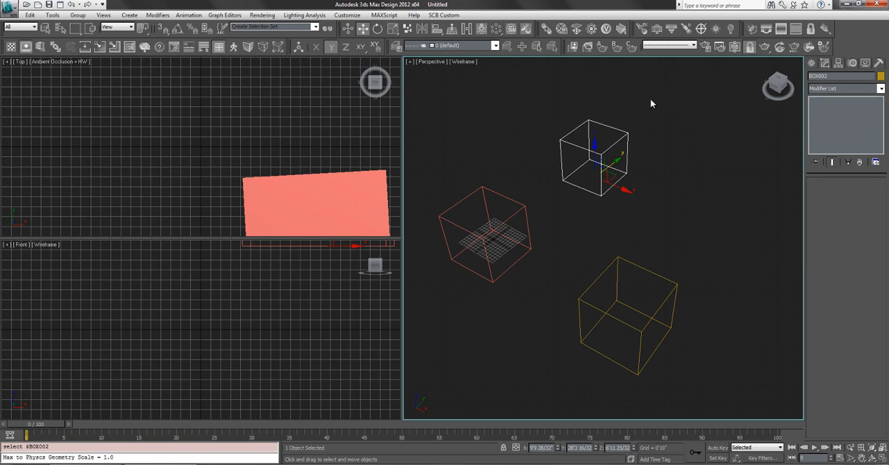
pyautogui.click(606, 152)
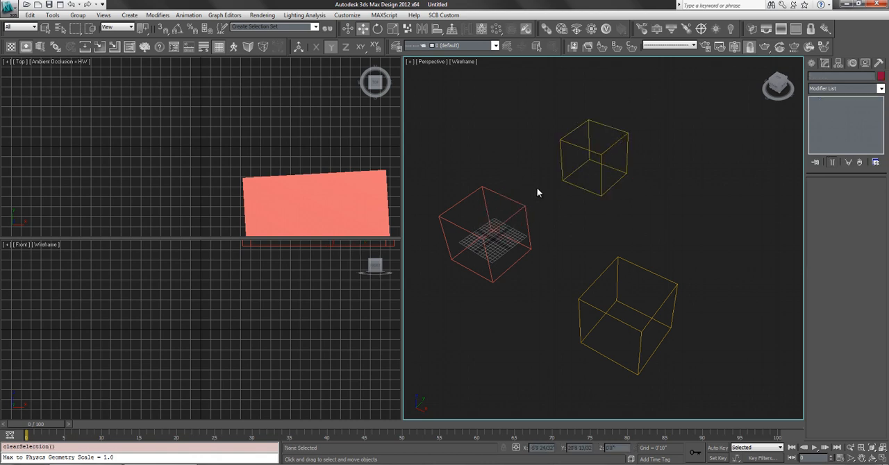
pyautogui.click(517, 202)
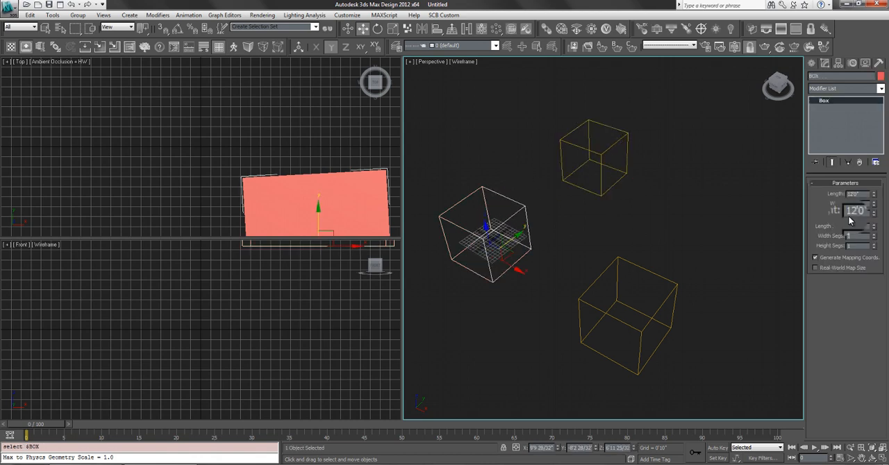
pyautogui.moveTo(872, 197); pyautogui.dragTo(863, 170)
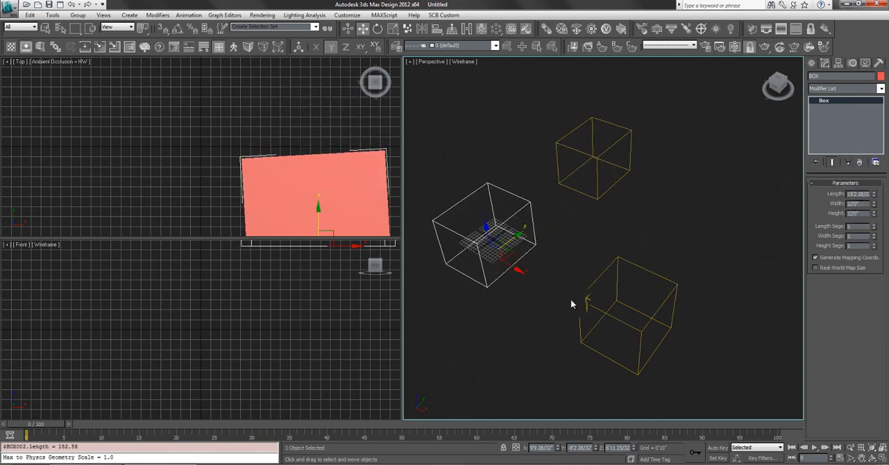
# - Reduce the original box's width to about 7'8", then select its instance and reduce its length to about 9'9"
pyautogui.moveTo(873, 205); pyautogui.dragTo(876, 222)
pyautogui.click(521, 218)
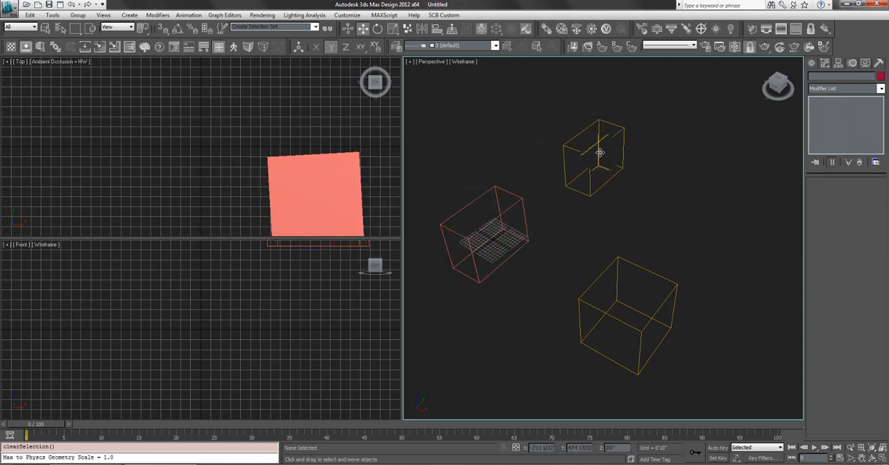
pyautogui.click(599, 152)
pyautogui.click(460, 224)
pyautogui.click(596, 144)
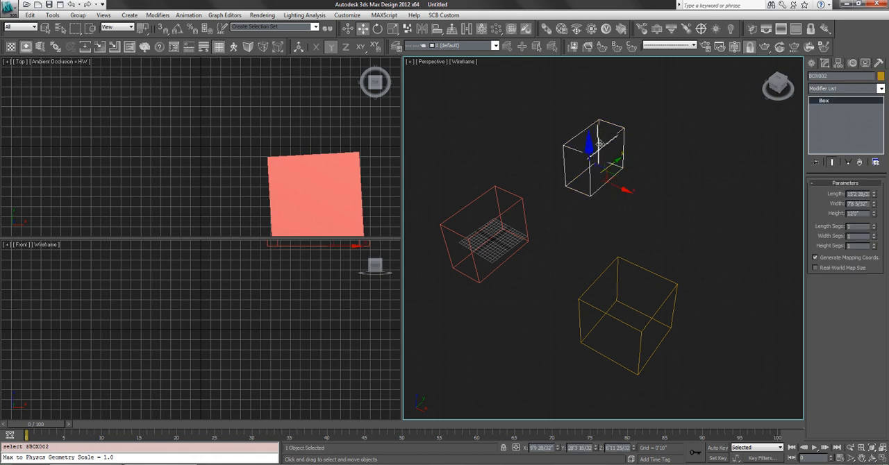
pyautogui.moveTo(874, 197); pyautogui.dragTo(783, 212)
pyautogui.click(783, 212)
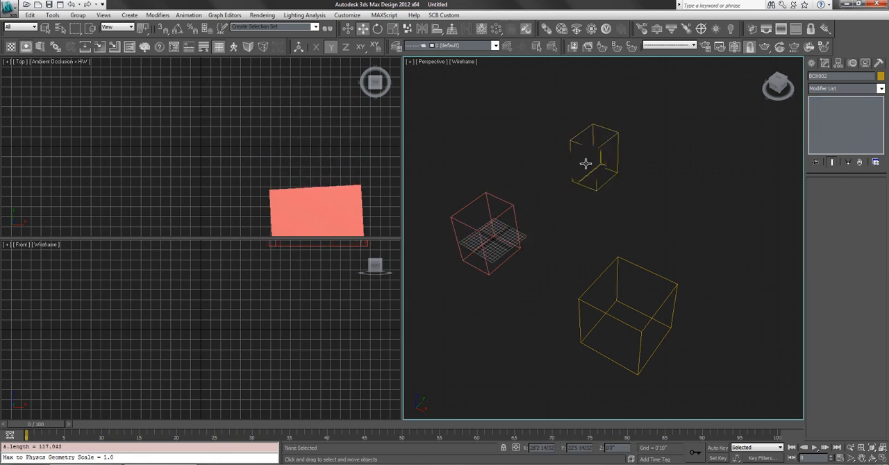
# - Rotate the original red box about 46 degrees around the Y axis and scale it up uniformly
pyautogui.click(500, 225)
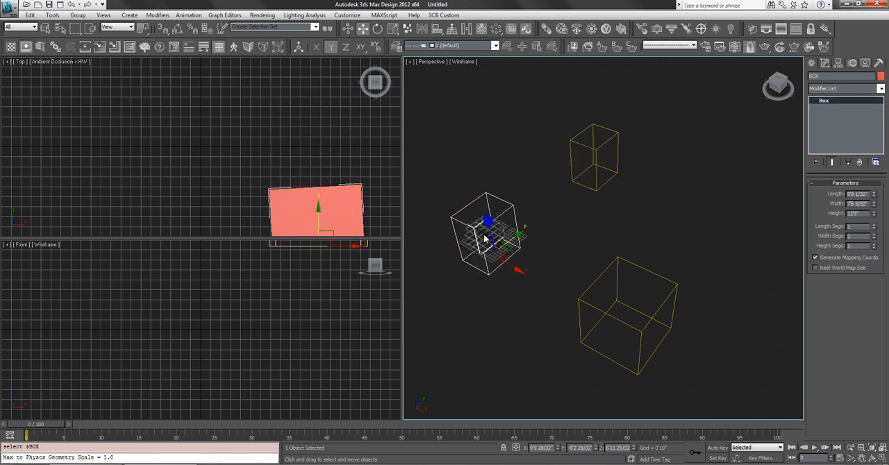
pyautogui.press('e')
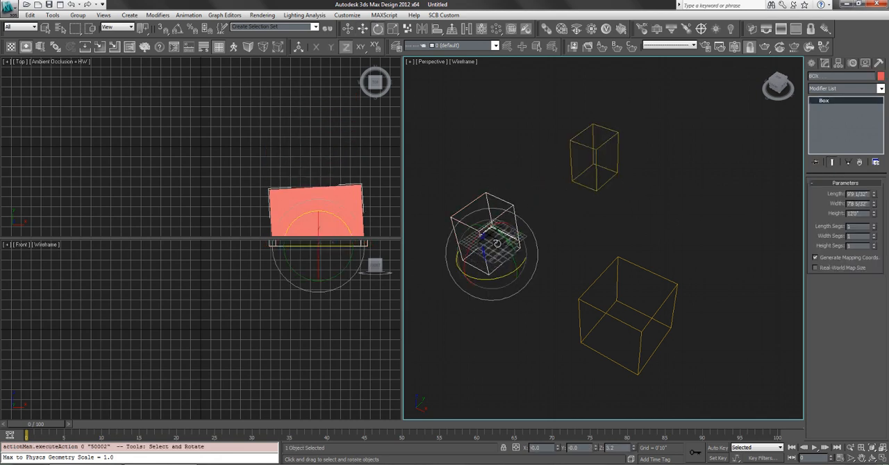
pyautogui.moveTo(490, 232); pyautogui.dragTo(506, 207)
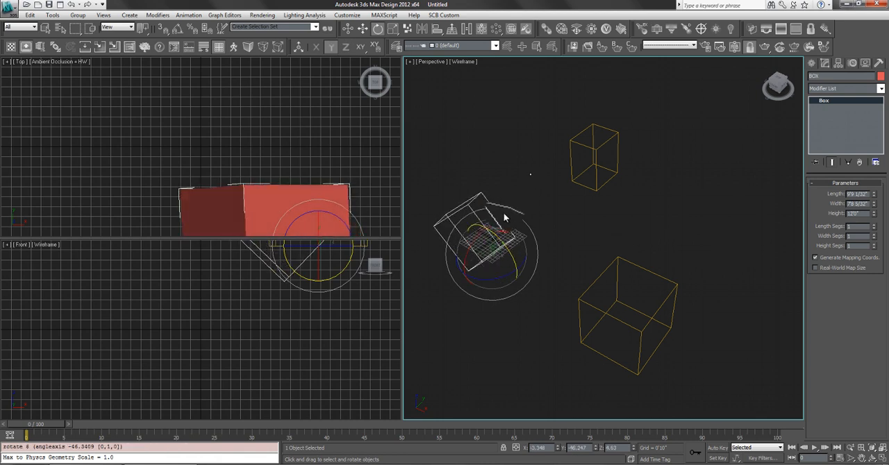
pyautogui.click(509, 207)
pyautogui.click(498, 224)
pyautogui.press('r')
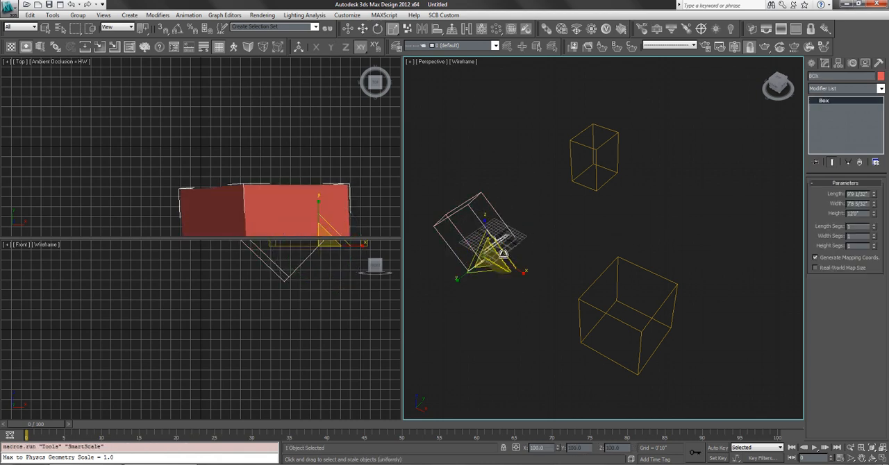
pyautogui.moveTo(493, 253); pyautogui.dragTo(496, 207)
# - Select the instanced box, increase its width parameter, and clear the selection
pyautogui.click(619, 191)
pyautogui.click(615, 168)
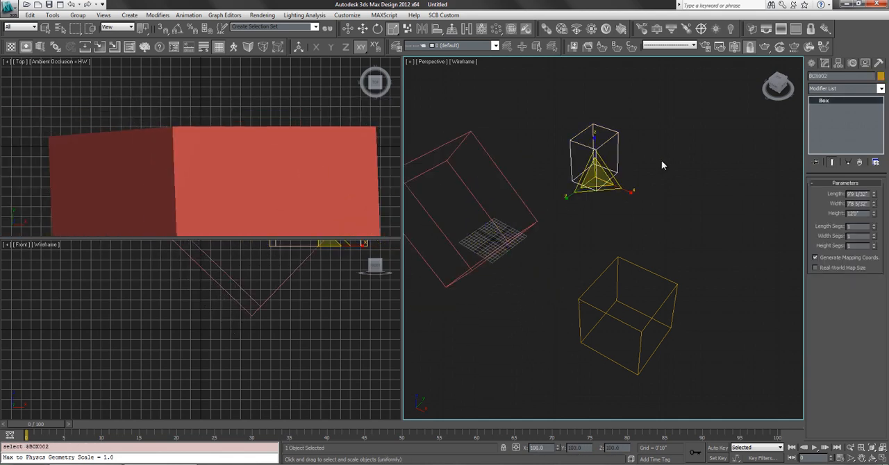
pyautogui.moveTo(873, 213)
pyautogui.mouseDown()
pyautogui.moveTo(875, 170)
pyautogui.moveTo(874, 209)
pyautogui.mouseUp()
pyautogui.click(644, 223)
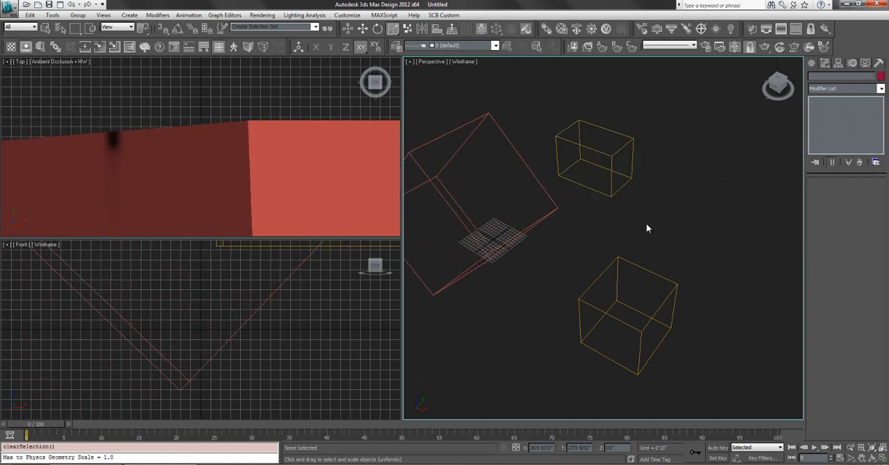
# - Select all three boxes together and delete them from the scene
pyautogui.moveTo(646, 223); pyautogui.dragTo(666, 218, button='middle')
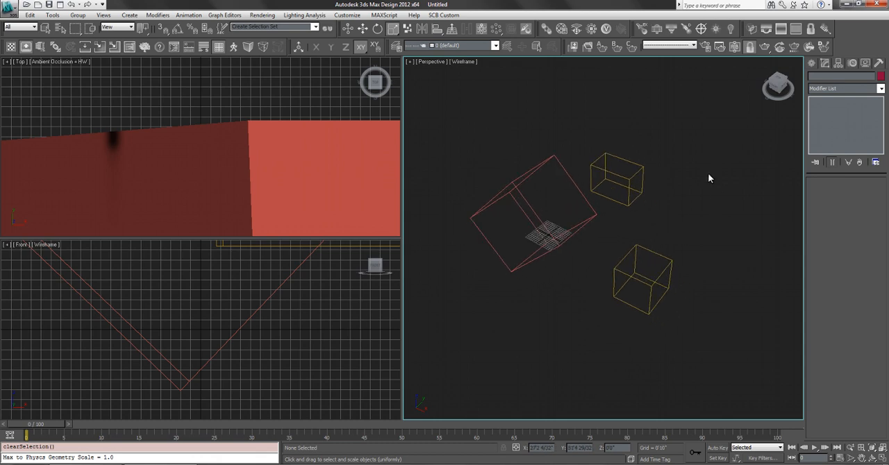
pyautogui.moveTo(719, 161); pyautogui.dragTo(507, 340)
pyautogui.press('Delete')
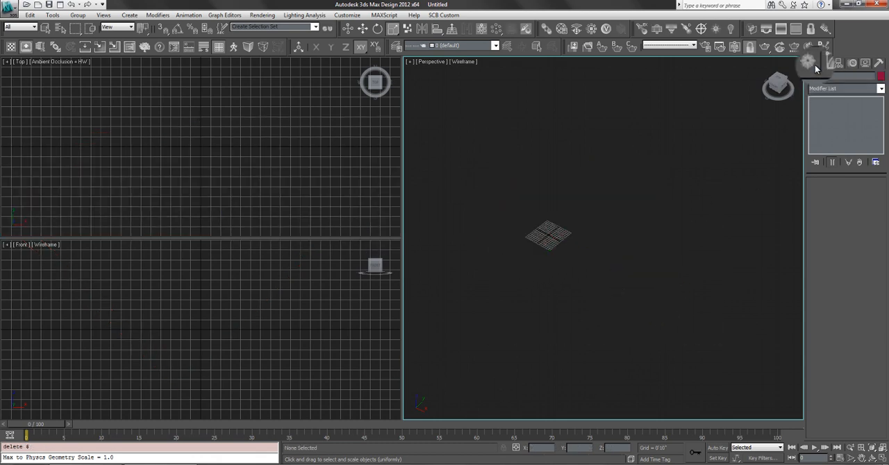
# - Create a tall box on the grid, about 14' long, 9' wide and 39' high, and deselect it
pyautogui.click(813, 63)
pyautogui.click(827, 122)
pyautogui.moveTo(561, 224); pyautogui.dragTo(566, 257)
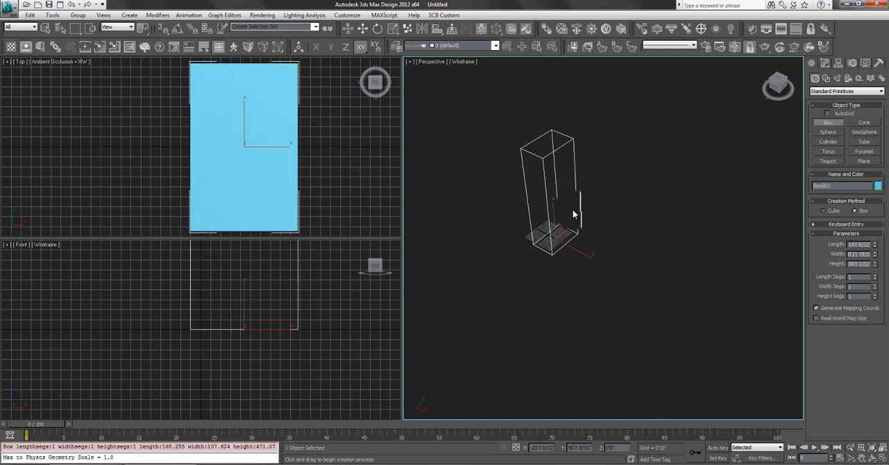
pyautogui.click(572, 209)
pyautogui.press('r')
pyautogui.keyDown('alt'); pyautogui.moveTo(588, 201); pyautogui.dragTo(617, 200, button='middle'); pyautogui.keyUp('alt')
pyautogui.scroll(5, 617, 197)
pyautogui.click(647, 201)
pyautogui.scroll(-6, 649, 208)
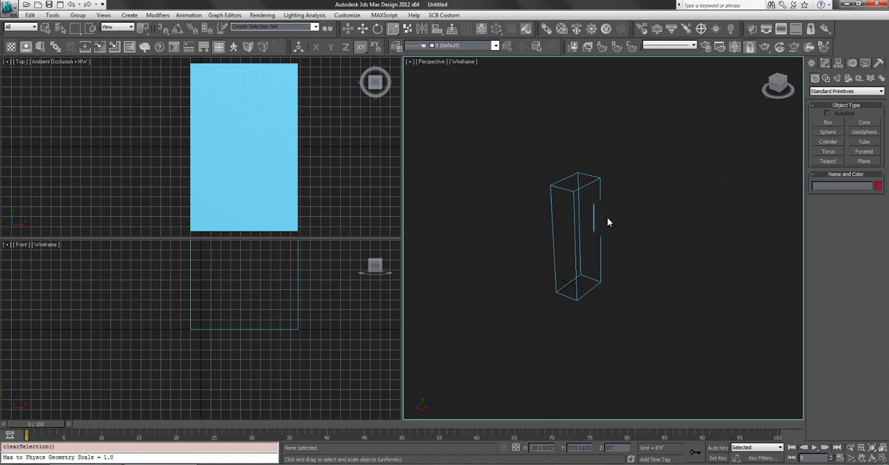
# - Create two boxes beside the tall one, about 21'3" × 12'2" × 13'11" and 6' × 4'9" × 8'1", and clear the selection
pyautogui.click(820, 123)
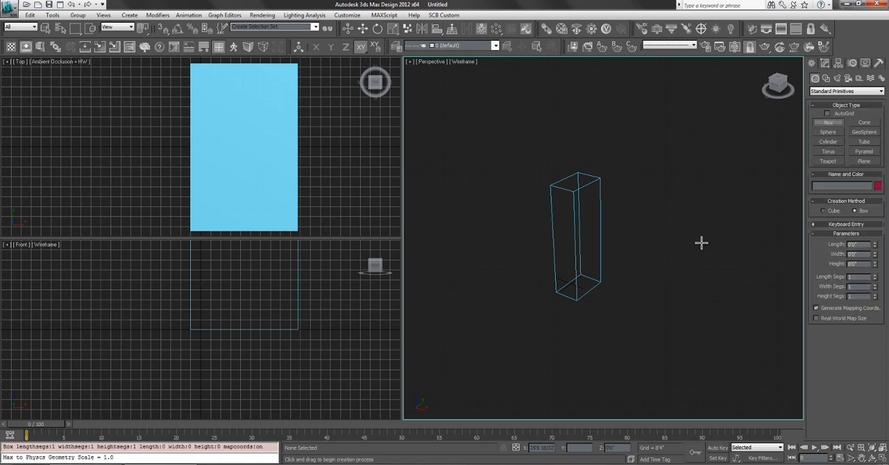
pyautogui.moveTo(700, 277); pyautogui.dragTo(707, 277)
pyautogui.click(702, 245)
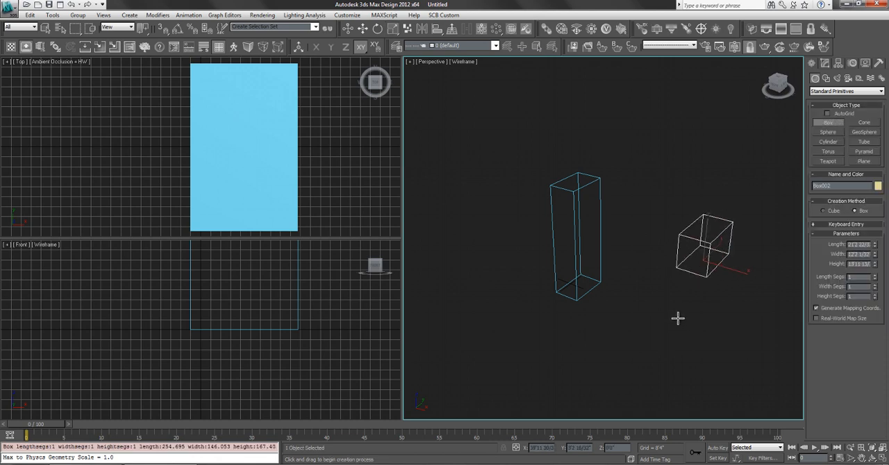
pyautogui.moveTo(677, 317); pyautogui.dragTo(694, 308)
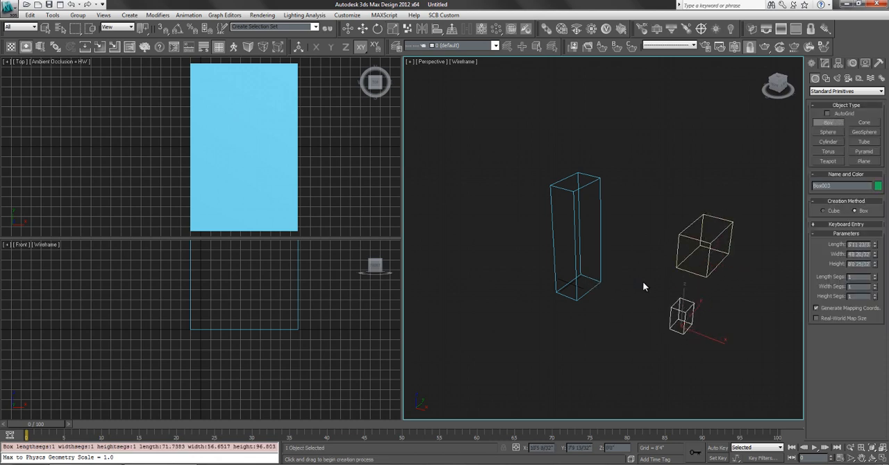
pyautogui.press('r')
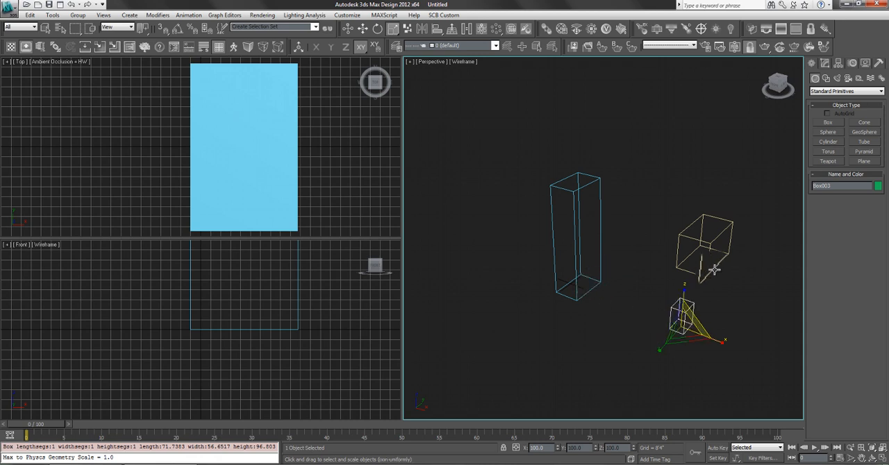
pyautogui.moveTo(655, 230); pyautogui.dragTo(601, 235, button='middle')
pyautogui.click(601, 234)
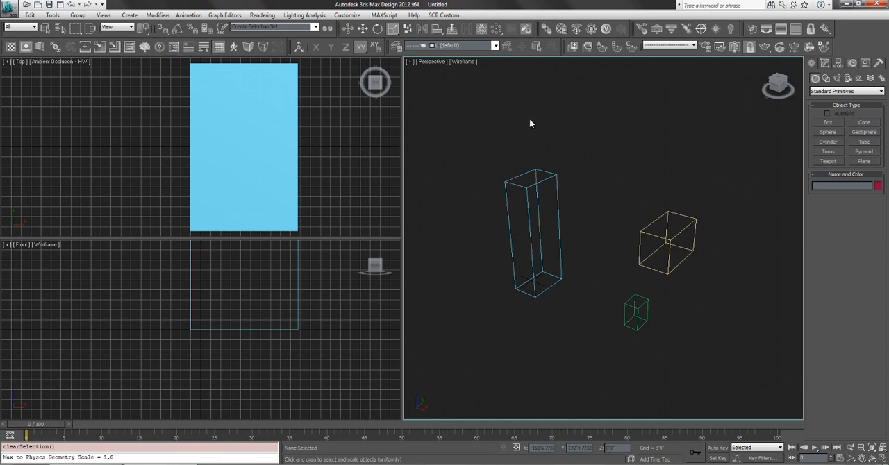
# - Turn on the 3D Snaps Toggle and the Angle Snap Toggle
pyautogui.click(162, 33)
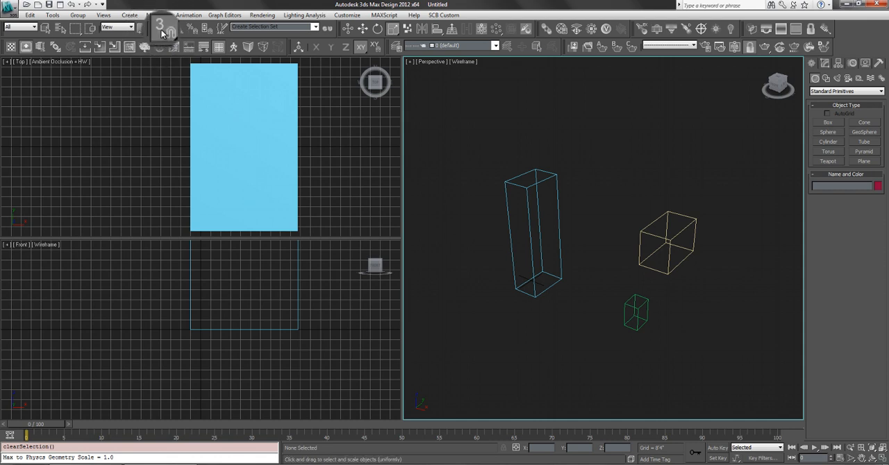
pyautogui.click(176, 28)
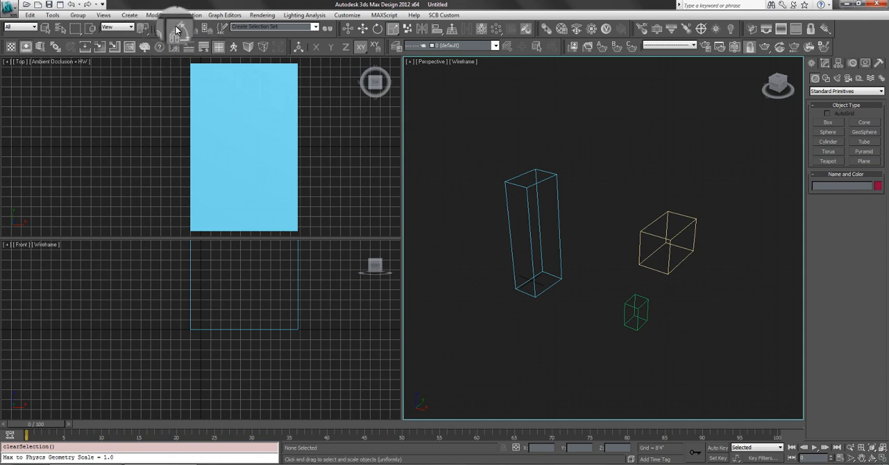
pyautogui.click(166, 33)
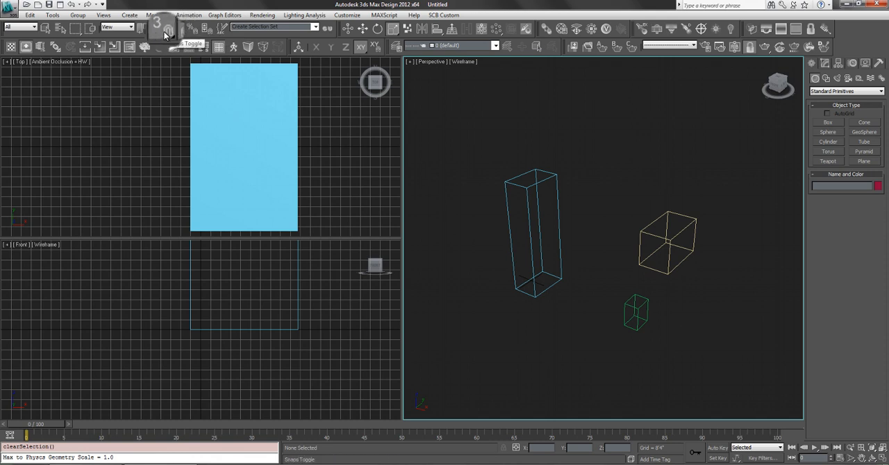
# - Set the angle snap increment to 30 degrees in the Grid and Snap Settings, keeping the dialog open beside the boxes
pyautogui.rightClick(165, 32)
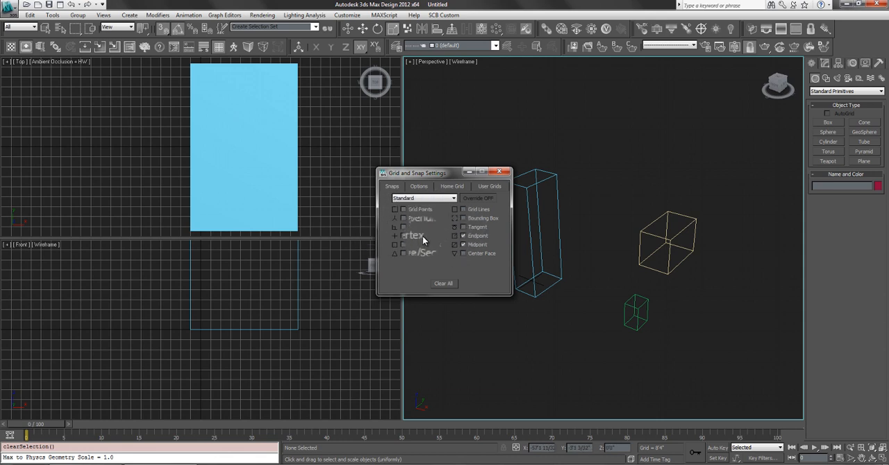
pyautogui.click(419, 186)
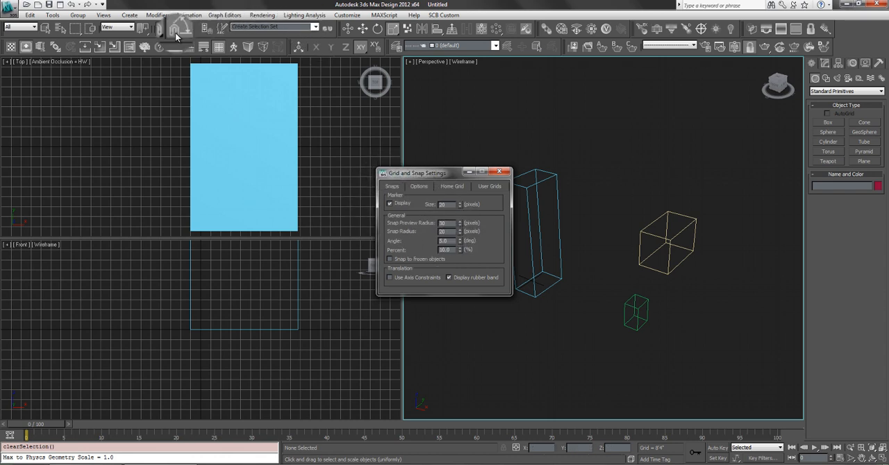
pyautogui.doubleClick(446, 240)
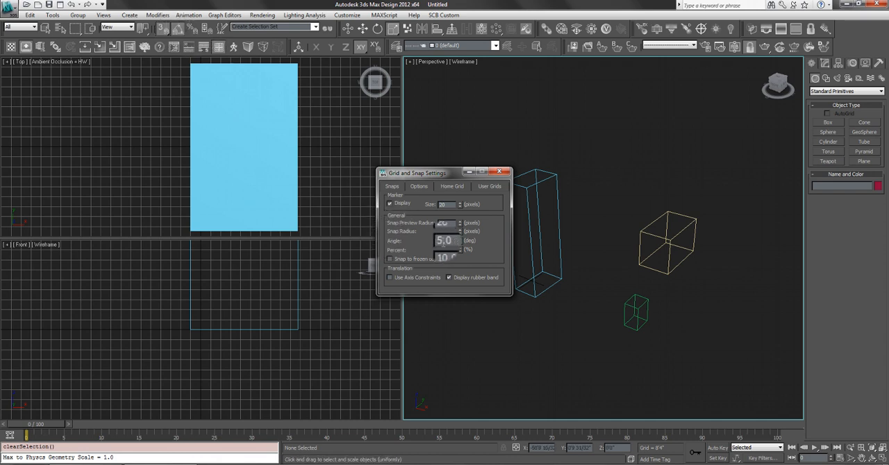
pyautogui.write('12')
pyautogui.press('Return')
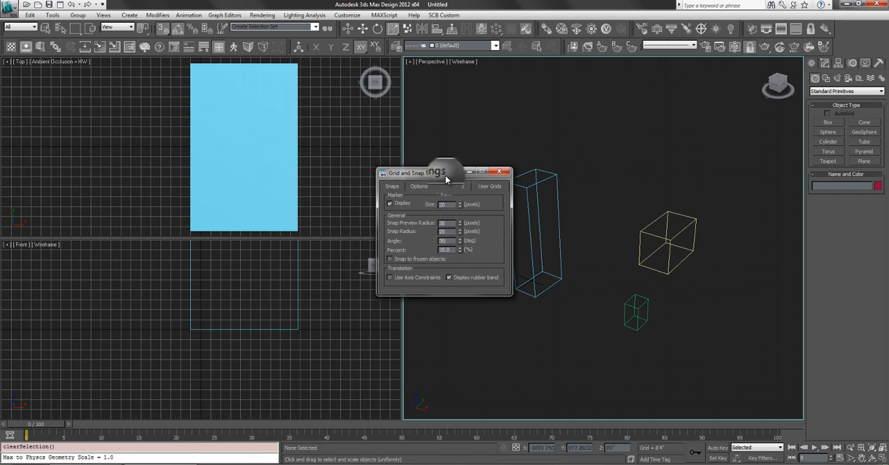
pyautogui.moveTo(457, 172); pyautogui.dragTo(432, 168)
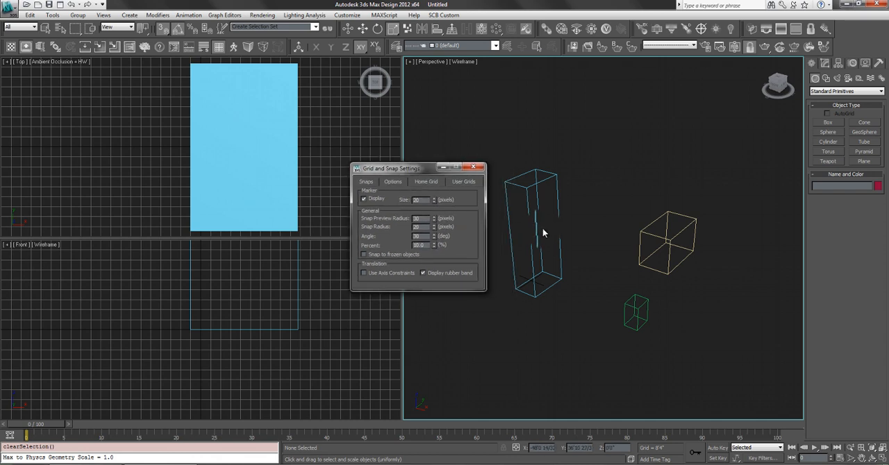
# - Create a snapped box from the blue box's base edge midpoint to the cream box, about 31'3" × 23'9" × 7'
pyautogui.click(827, 122)
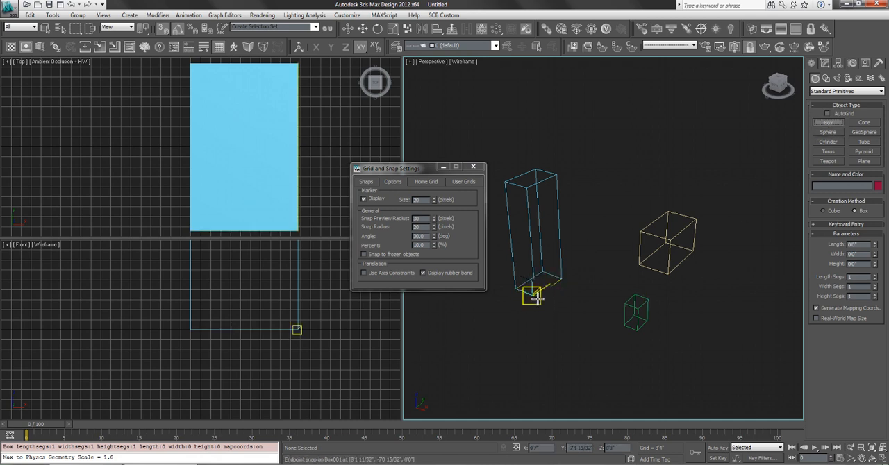
pyautogui.moveTo(549, 287); pyautogui.dragTo(650, 270)
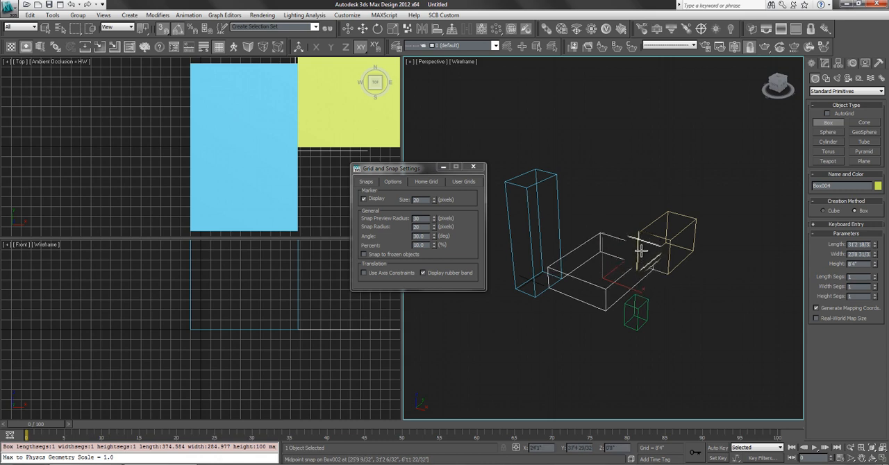
pyautogui.click(576, 213)
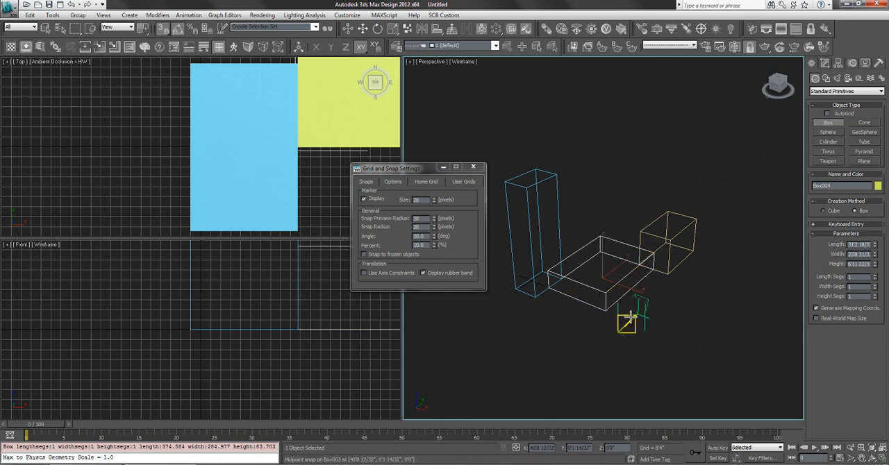
# - Create a snapped box about 15'5" × 8'10" × 7' against the yellow box near the small green one, and end box creation
pyautogui.moveTo(612, 305); pyautogui.dragTo(628, 287)
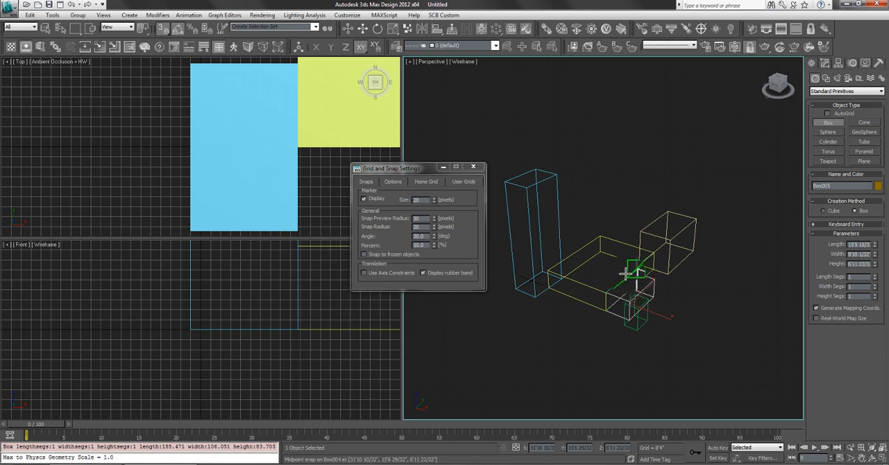
pyautogui.rightClick(589, 193)
pyautogui.click(600, 197)
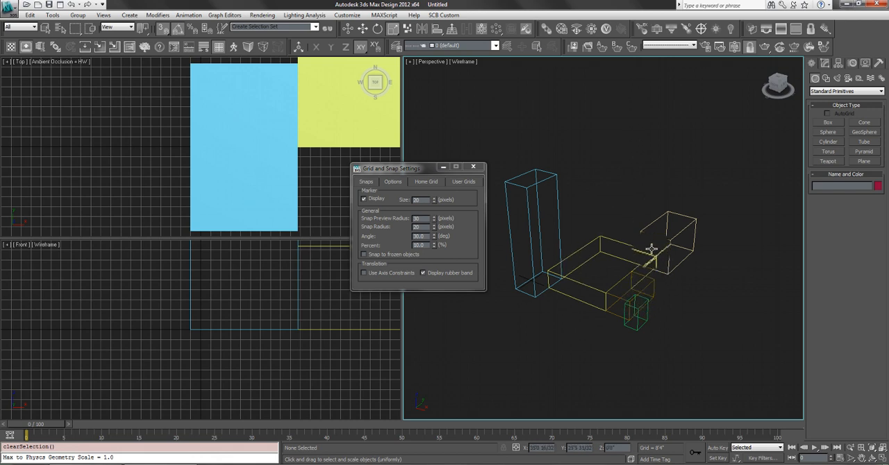
# - Select all five boxes and rotate them 210 degrees around the Z axis in snapped increments
pyautogui.hotkey('ctrl', 'a')
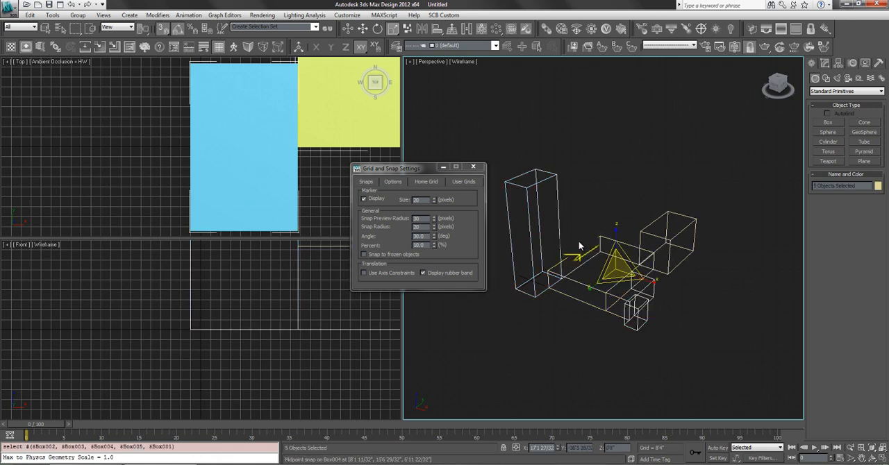
pyautogui.press('e')
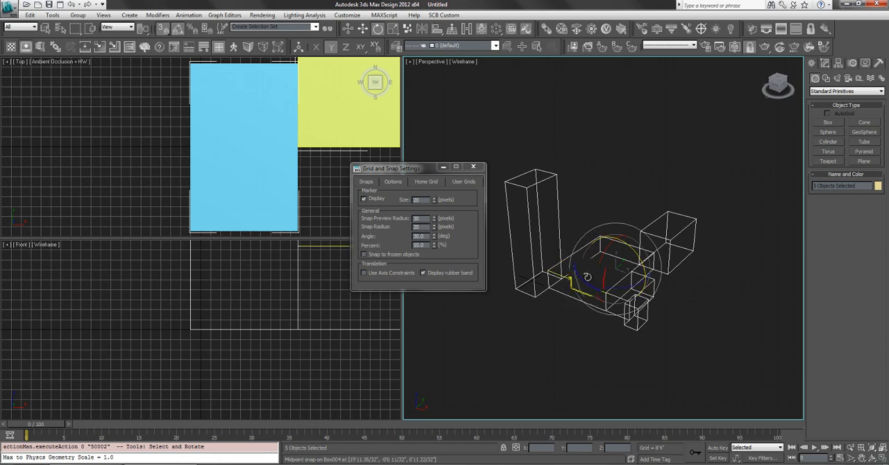
pyautogui.moveTo(587, 280); pyautogui.dragTo(514, 254)
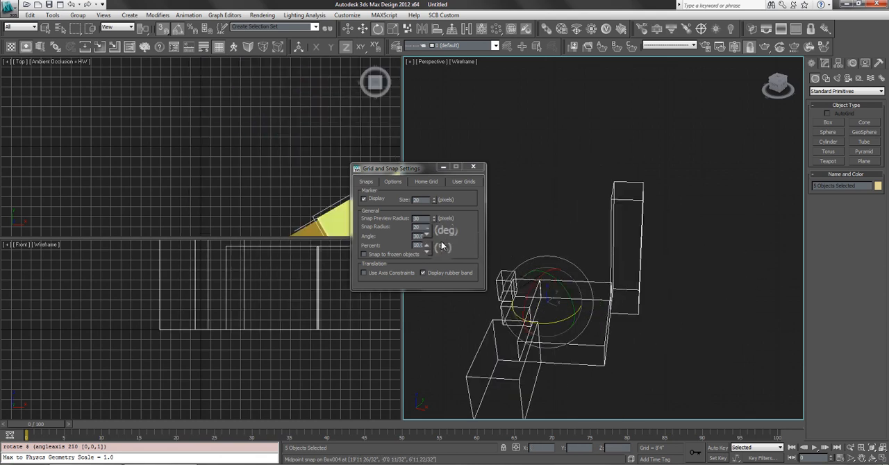
# - Set the angle snap increment to 90 degrees and rotate the five selected boxes around the Z axis to test it
pyautogui.moveTo(426, 237); pyautogui.dragTo(369, 242)
pyautogui.write('90')
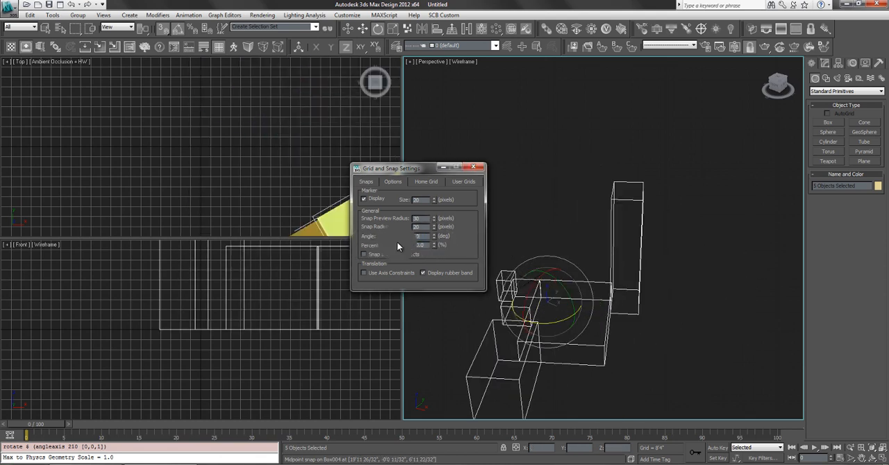
pyautogui.moveTo(534, 321); pyautogui.dragTo(519, 269)
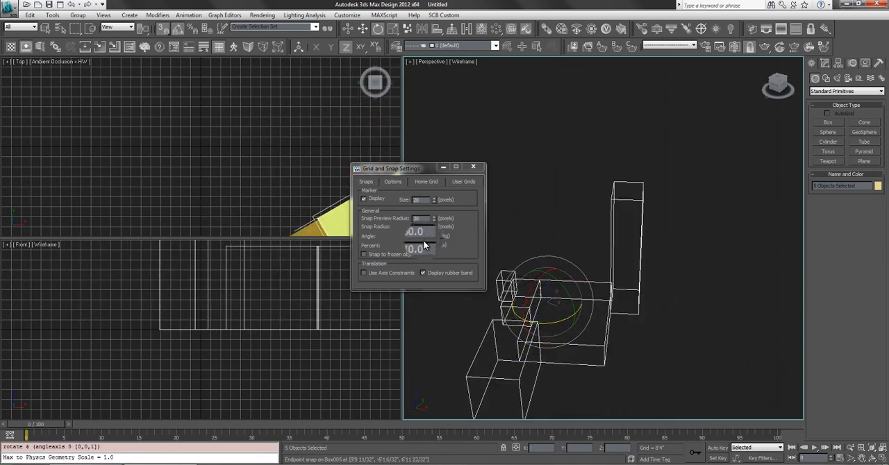
# - Set the angle snap increment to 2 degrees and rotate the five selected boxes around the Z axis in fine increments
pyautogui.moveTo(425, 237); pyautogui.dragTo(375, 241)
pyautogui.write('21')
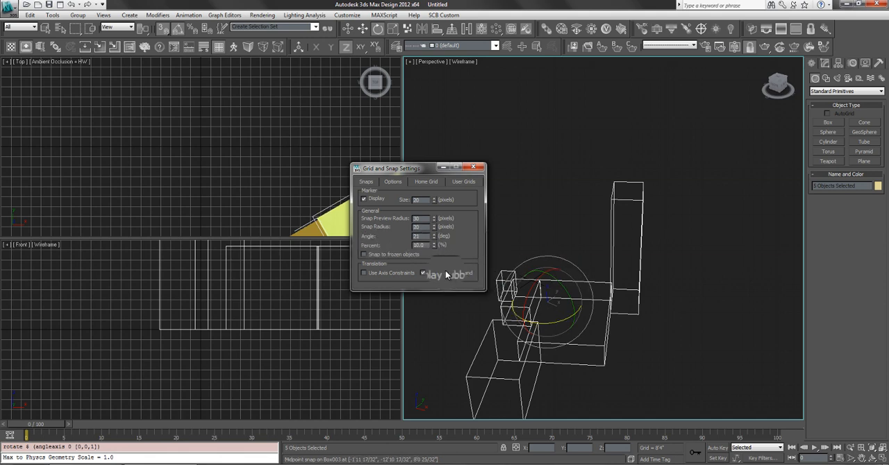
pyautogui.moveTo(426, 237); pyautogui.dragTo(396, 238)
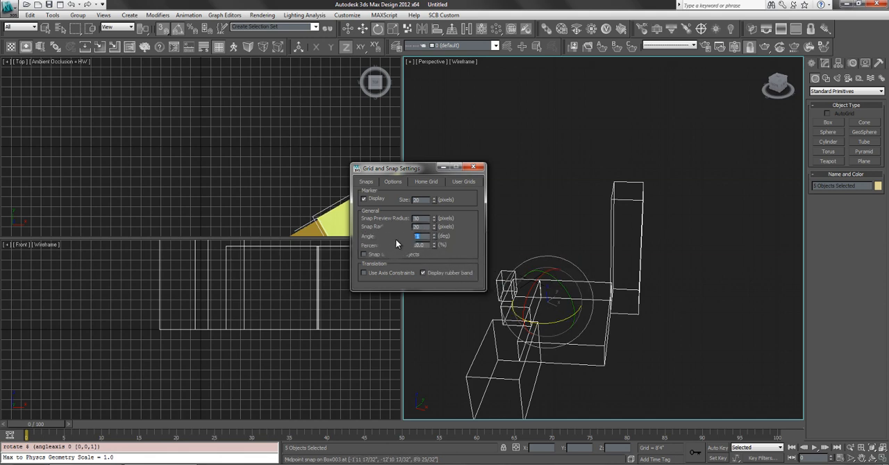
pyautogui.write('2')
pyautogui.moveTo(538, 314); pyautogui.dragTo(642, 288)
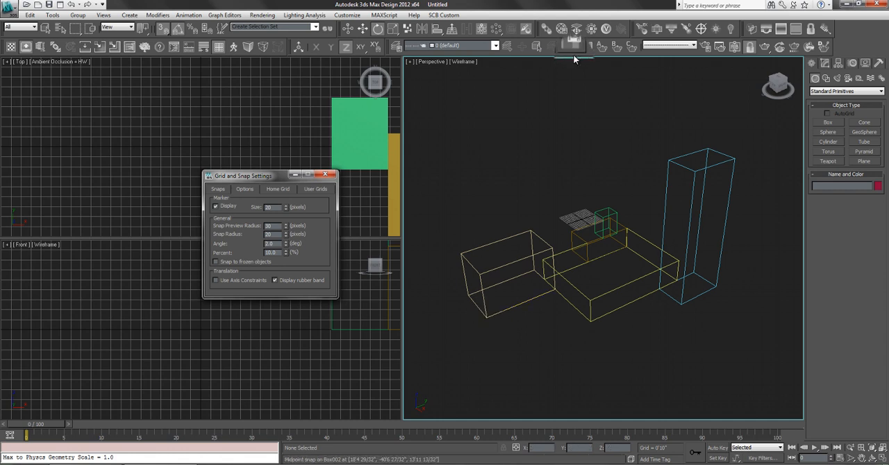
# - Examine the pivot positions with the Move tool, first for all five boxes together, then for the tall blue and large yellow boxes individually
pyautogui.moveTo(717, 115); pyautogui.dragTo(485, 354)
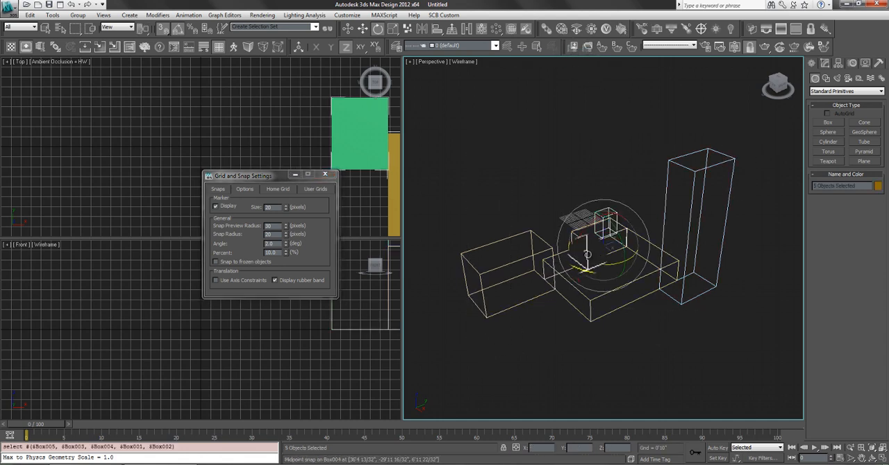
pyautogui.press('w')
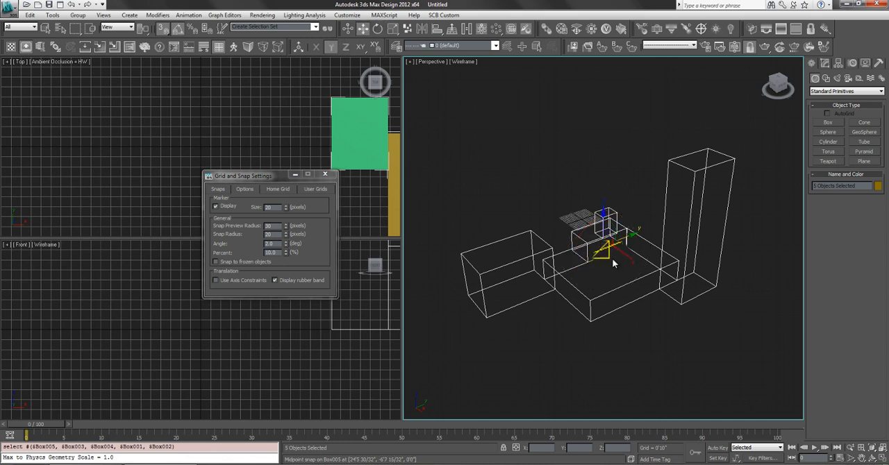
pyautogui.click(638, 190)
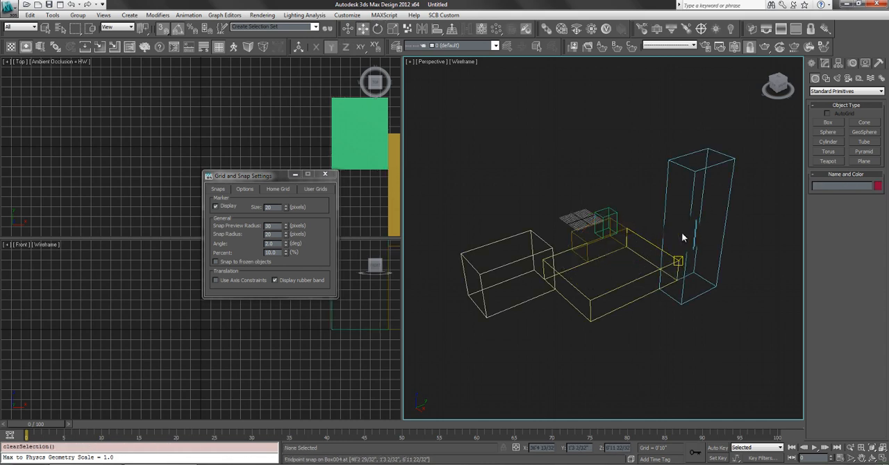
pyautogui.click(683, 174)
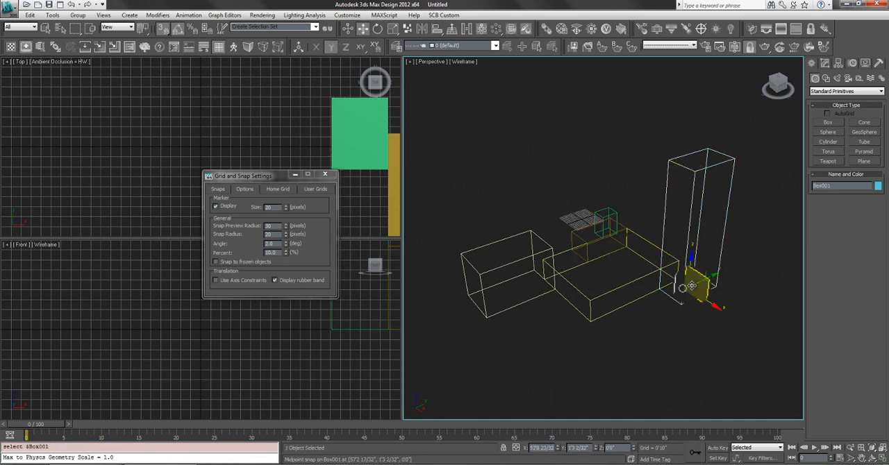
pyautogui.click(614, 279)
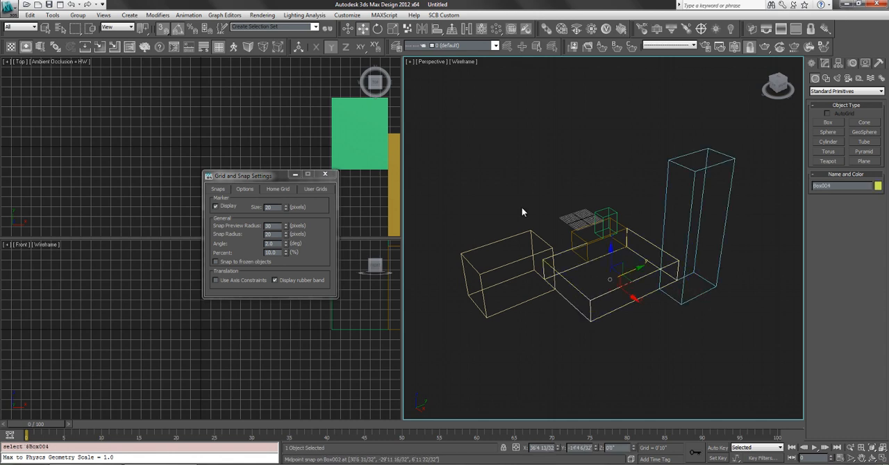
pyautogui.click(690, 210)
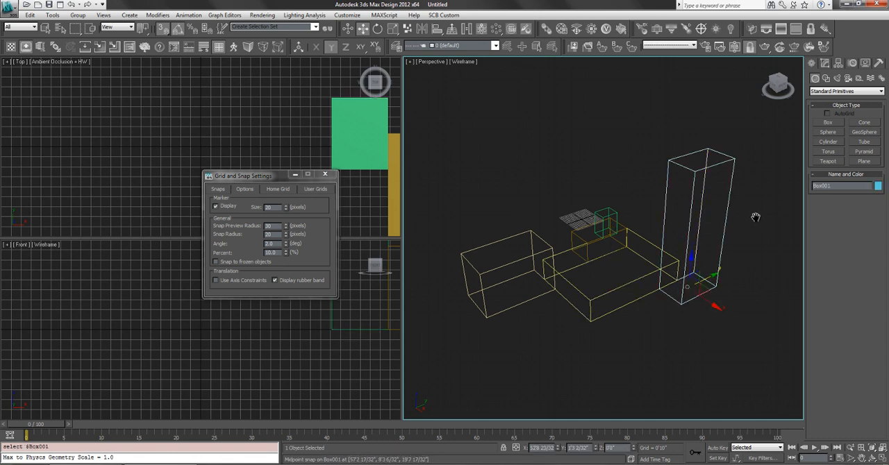
# - Try rotating the tall blue box around the Z axis about its base-centre pivot, undo the rotation and clear the selection
pyautogui.moveTo(756, 217); pyautogui.dragTo(751, 214, button='middle')
pyautogui.press('e')
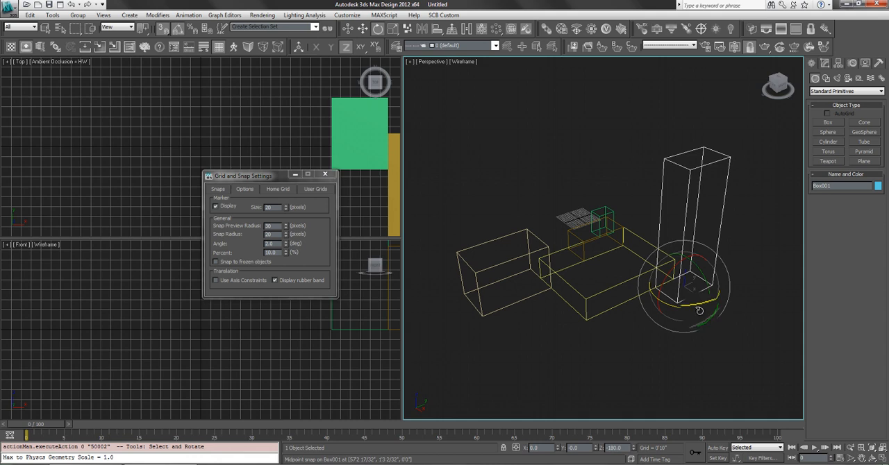
pyautogui.moveTo(699, 310); pyautogui.dragTo(662, 235)
pyautogui.hotkey('ctrl', 'z')
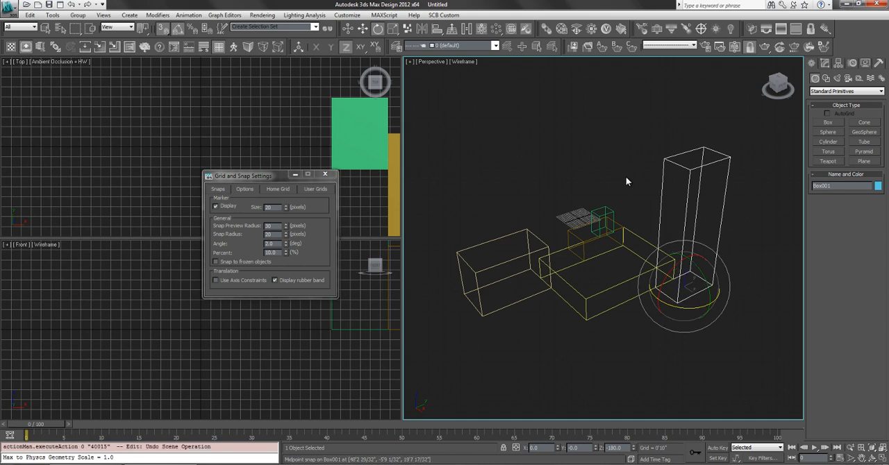
pyautogui.click(631, 184)
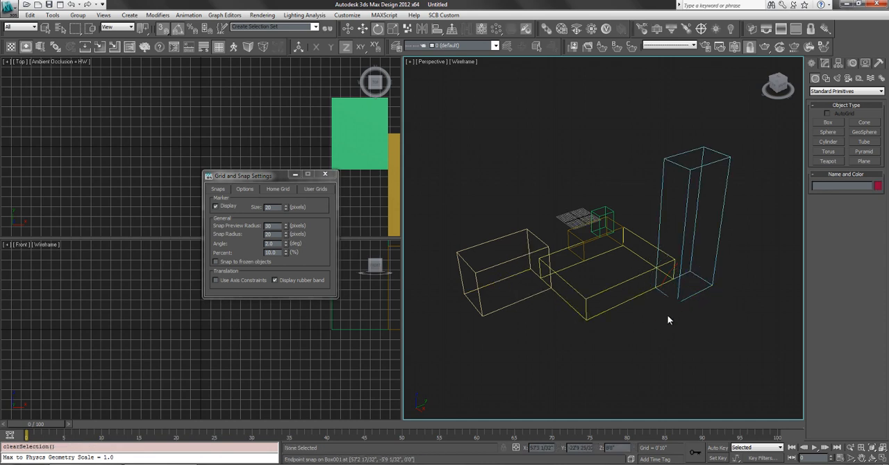
# - Move only the tall blue box's pivot to its nearest base corner using snaps, and end pivot editing
pyautogui.click(837, 63)
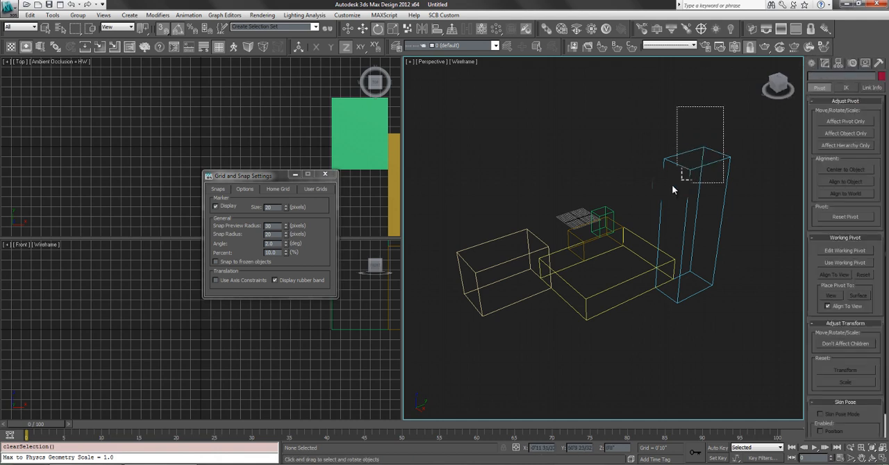
pyautogui.moveTo(672, 184); pyautogui.dragTo(673, 184)
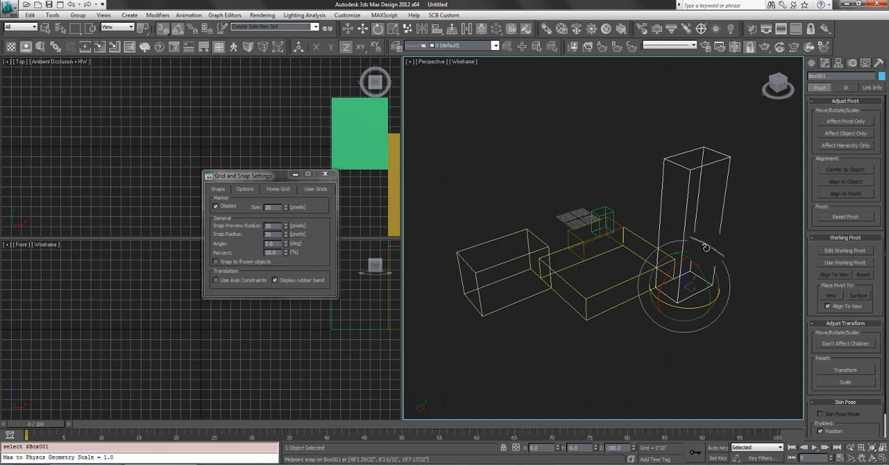
pyautogui.press('w')
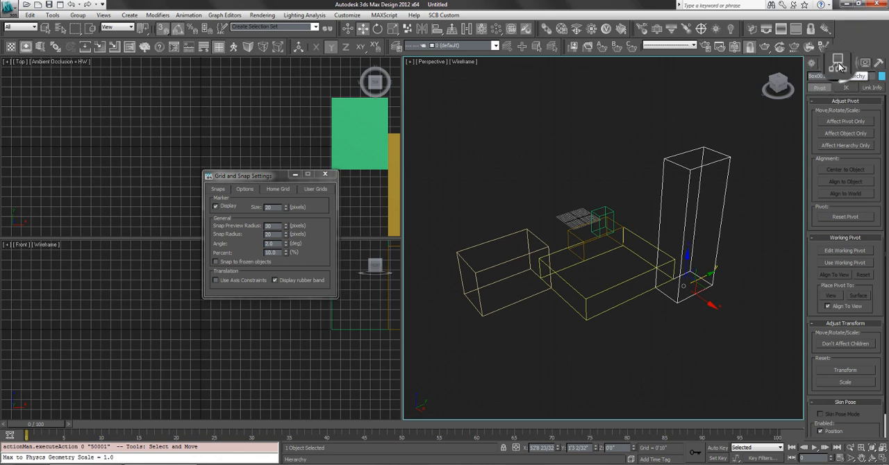
pyautogui.click(826, 121)
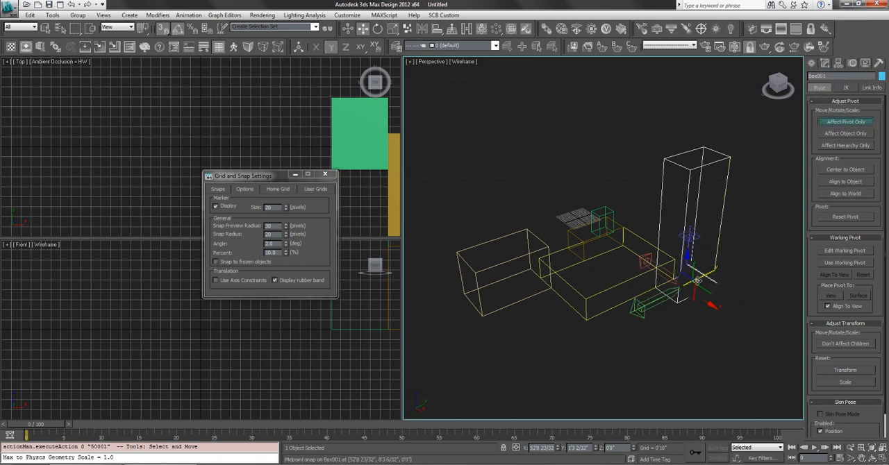
pyautogui.moveTo(650, 302)
pyautogui.mouseDown()
pyautogui.moveTo(639, 317)
pyautogui.moveTo(679, 319)
pyautogui.moveTo(687, 298)
pyautogui.moveTo(651, 302)
pyautogui.moveTo(664, 296)
pyautogui.moveTo(646, 281)
pyautogui.moveTo(664, 295)
pyautogui.mouseUp()
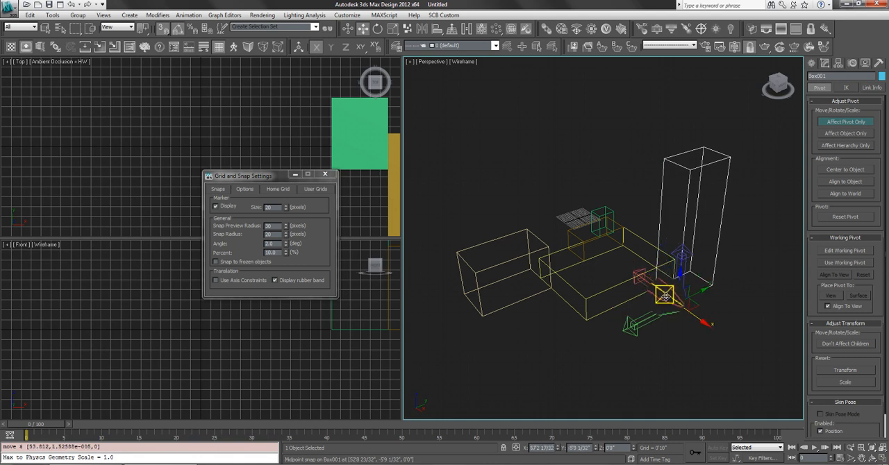
pyautogui.click(710, 308)
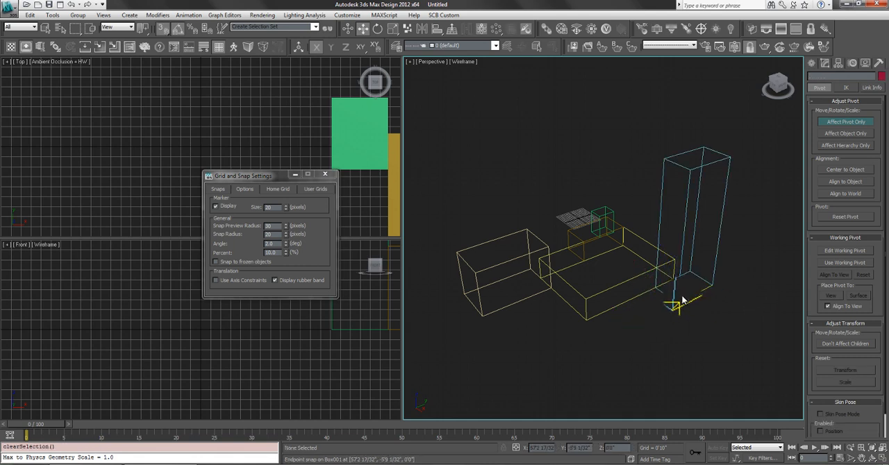
pyautogui.click(845, 123)
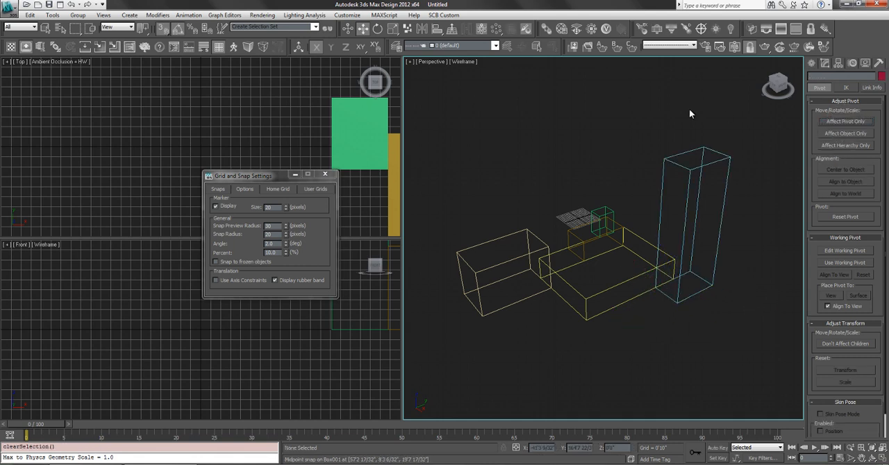
# - Select the tall blue box and activate rotation about its base-corner pivot
pyautogui.click(719, 152)
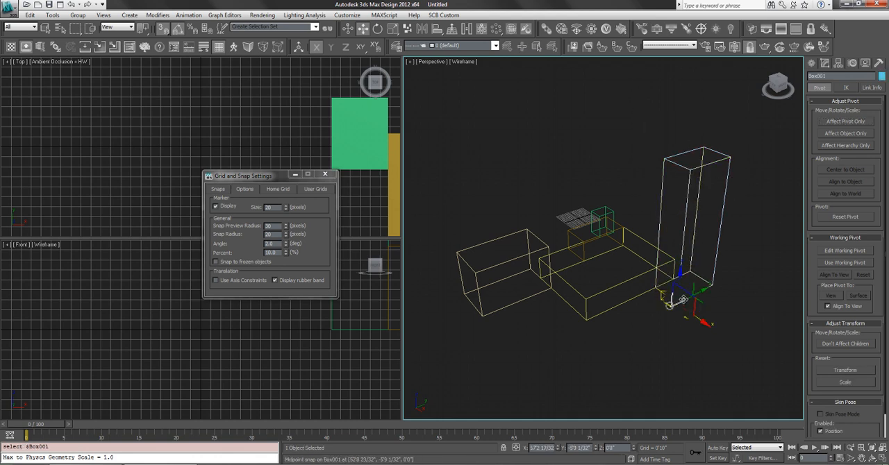
pyautogui.press('e')
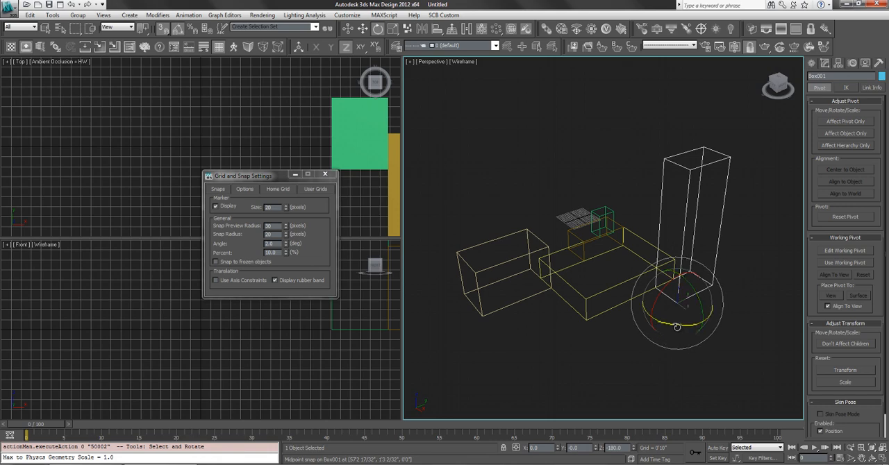